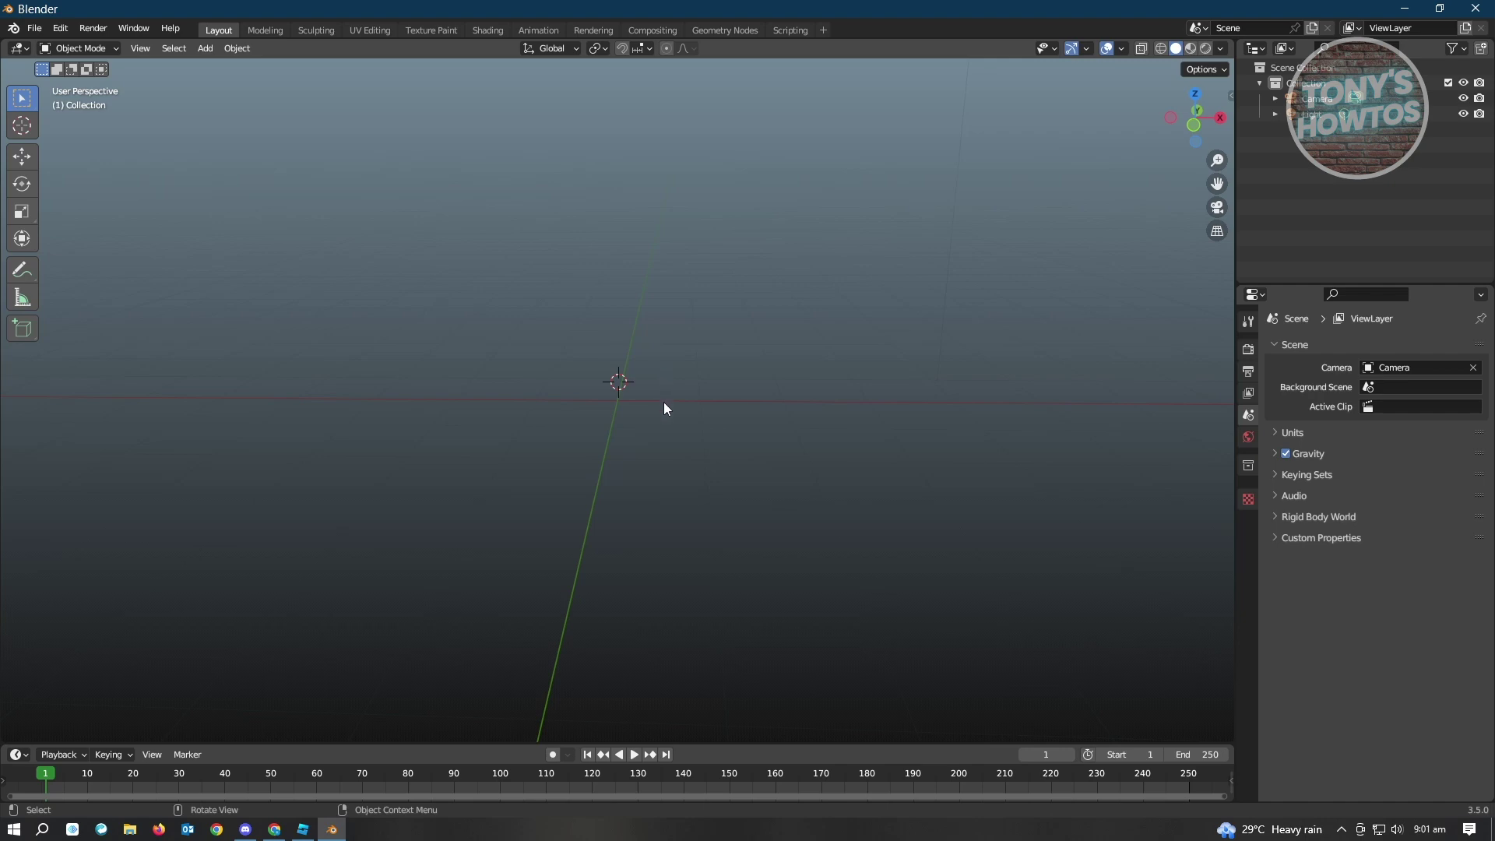
middle_click_drag(623, 398, 583, 350)
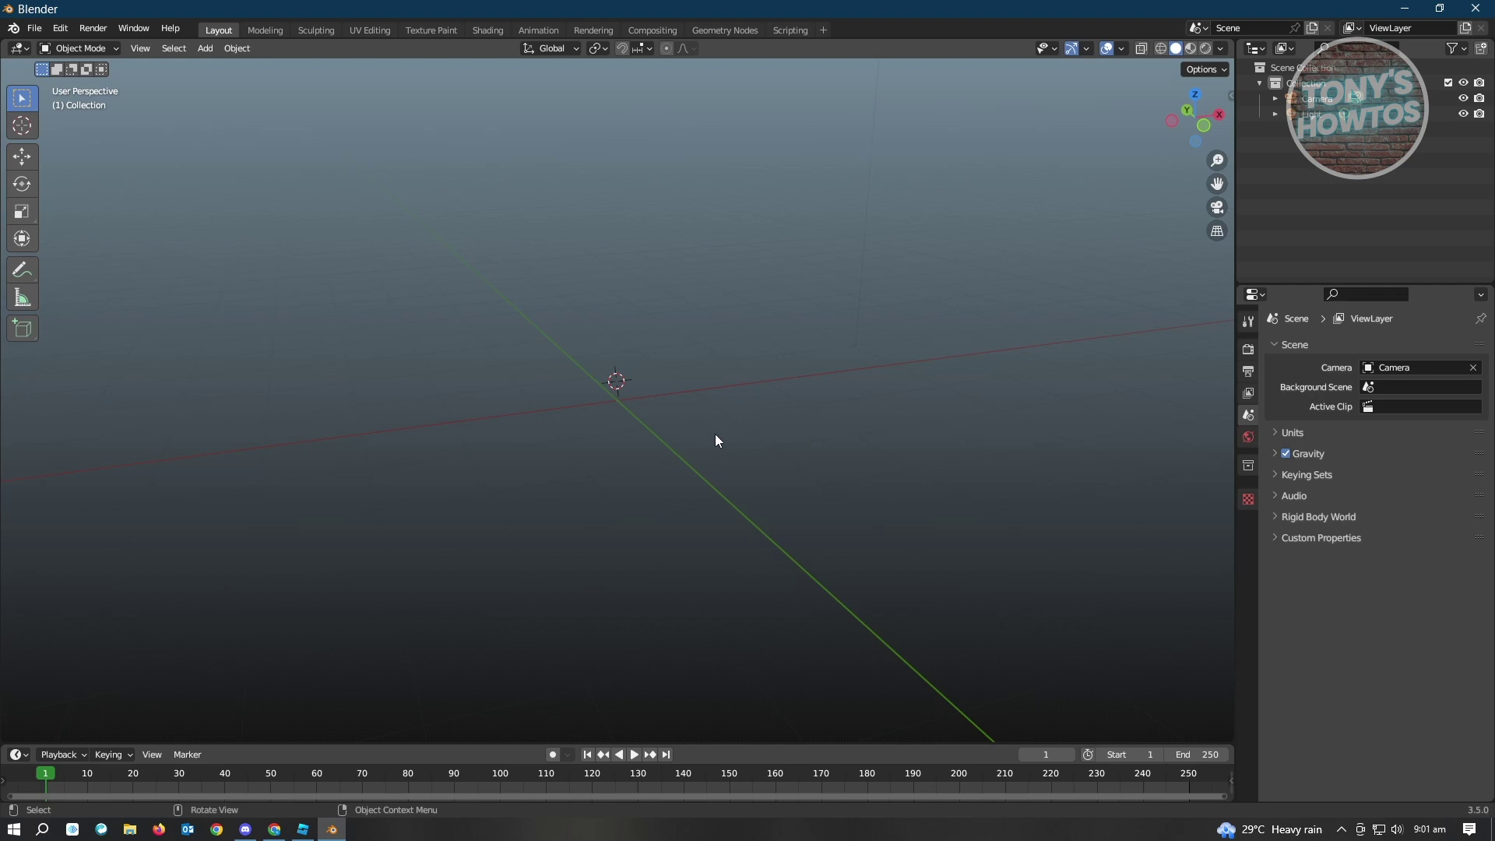
key("ctrl+z")
key("ctrl+z")
key("ctrl+z")
key("ctrl+z")
key("ctrl+z")
key("ctrl+z")
key("ctrl+z")
middle_click_drag(585, 454, 750, 375)
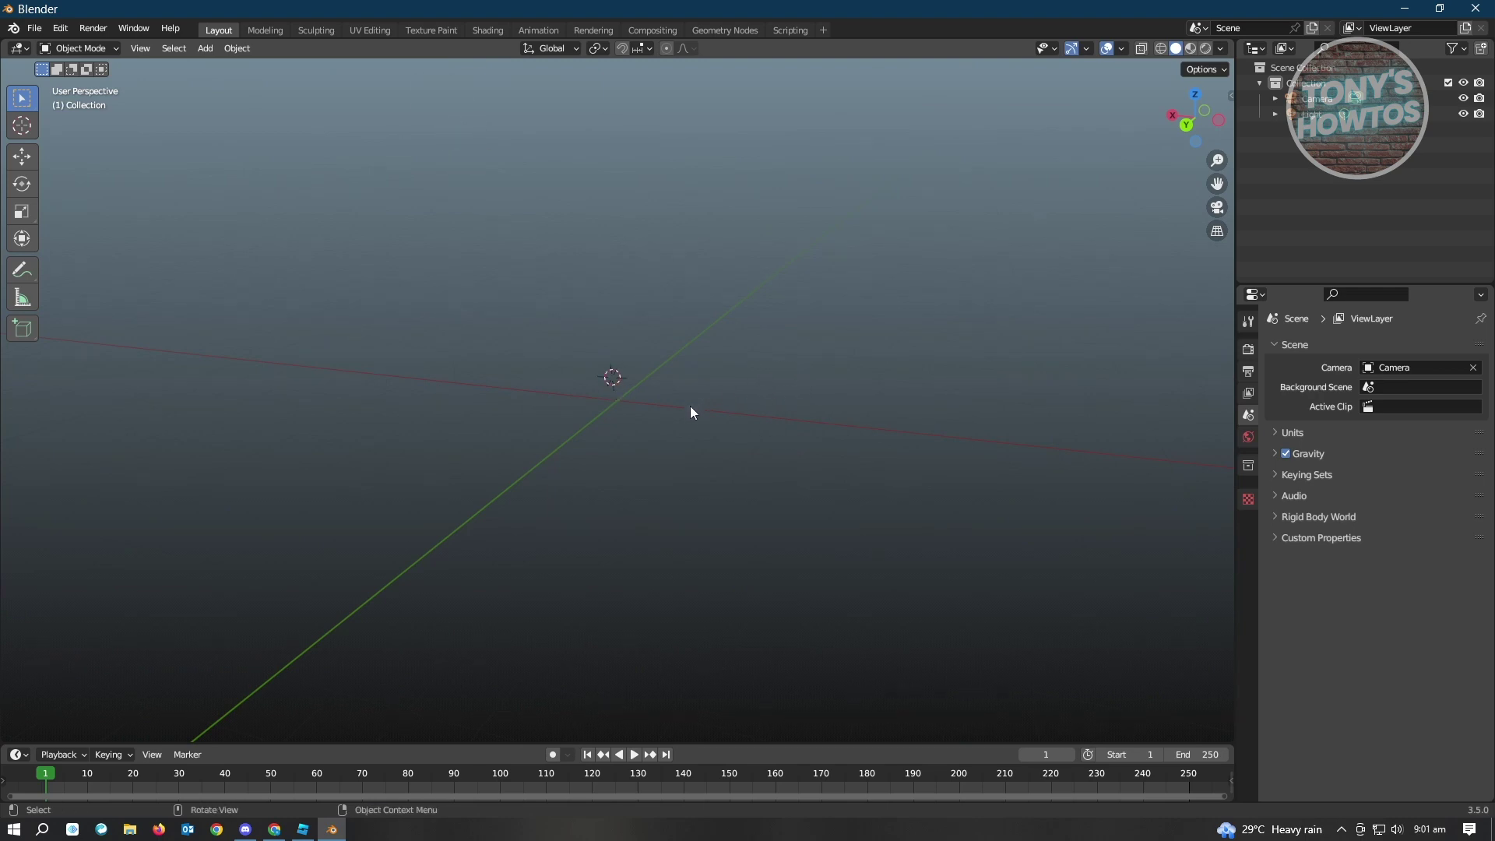
mouse_move(753, 377)
middle_mouse_down("shift")
mouse_move(624, 445)
mouse_move(490, 587)
mouse_move(767, 541)
mouse_move(979, 363)
mouse_move(724, 353)
mouse_move(778, 620)
mouse_move(757, 140)
mouse_move(783, 477)
mouse_move(819, 368)
mouse_move(765, 399)
middle_mouse_up("shift")
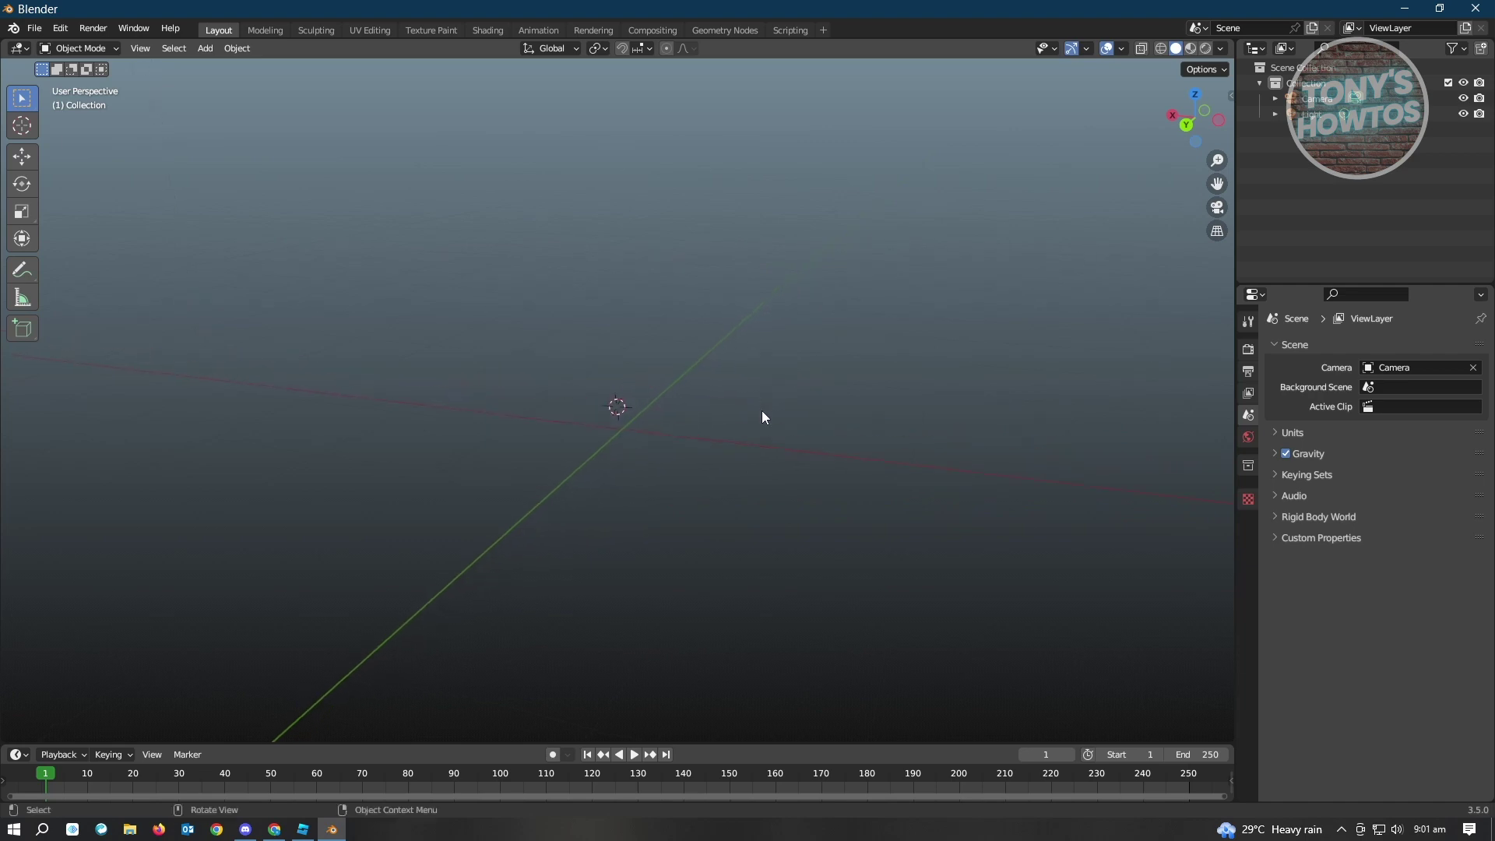
scroll(693, 383, "down", 2)
middle_click_drag(674, 427, 796, 419)
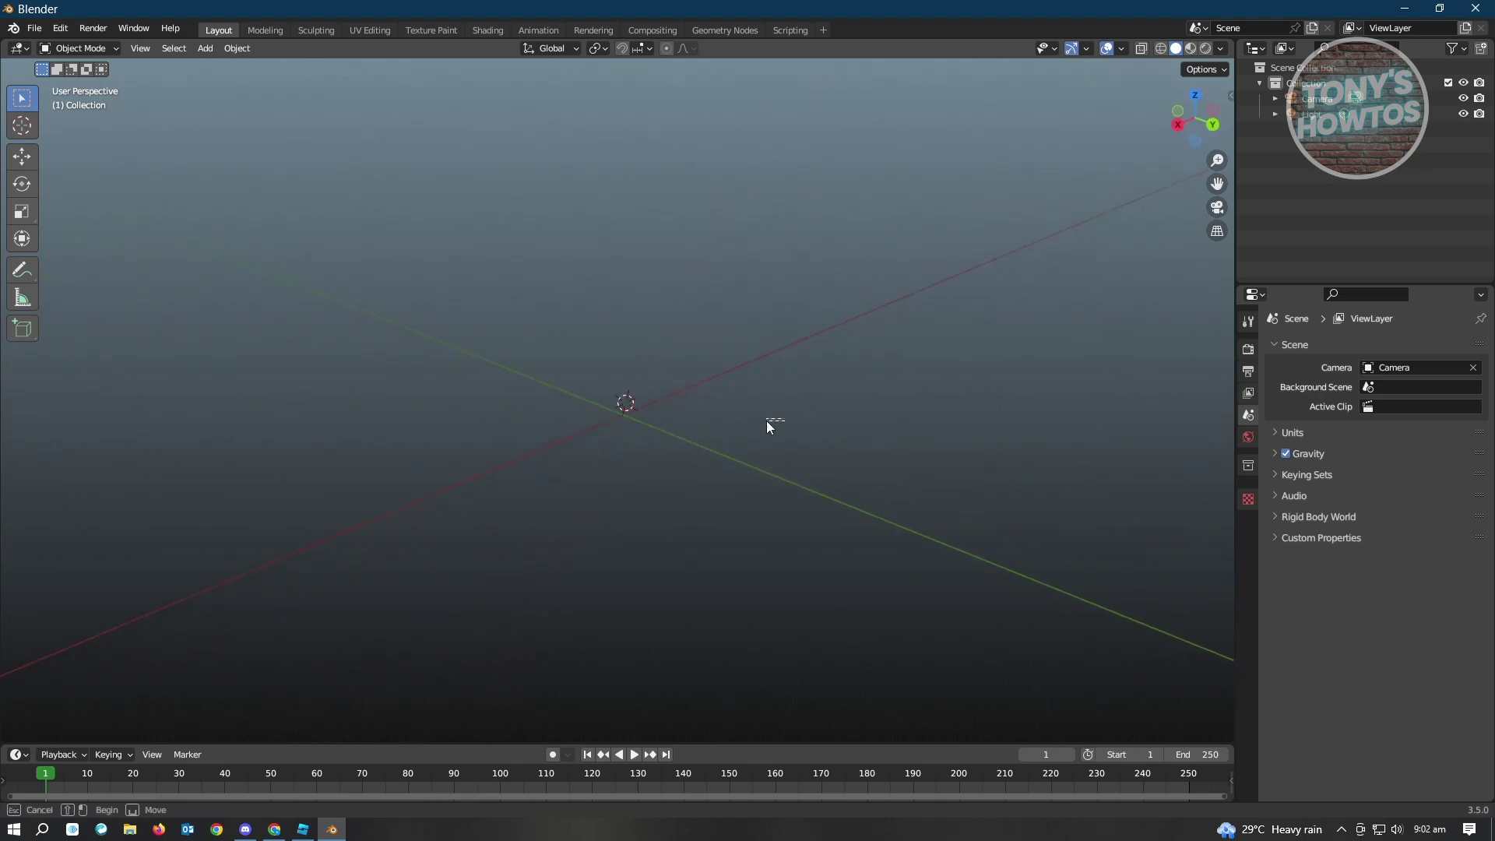
mouse_move(768, 418)
middle_mouse_down()
mouse_move(629, 436)
mouse_move(661, 451)
mouse_move(698, 422)
mouse_move(781, 412)
middle_mouse_up()
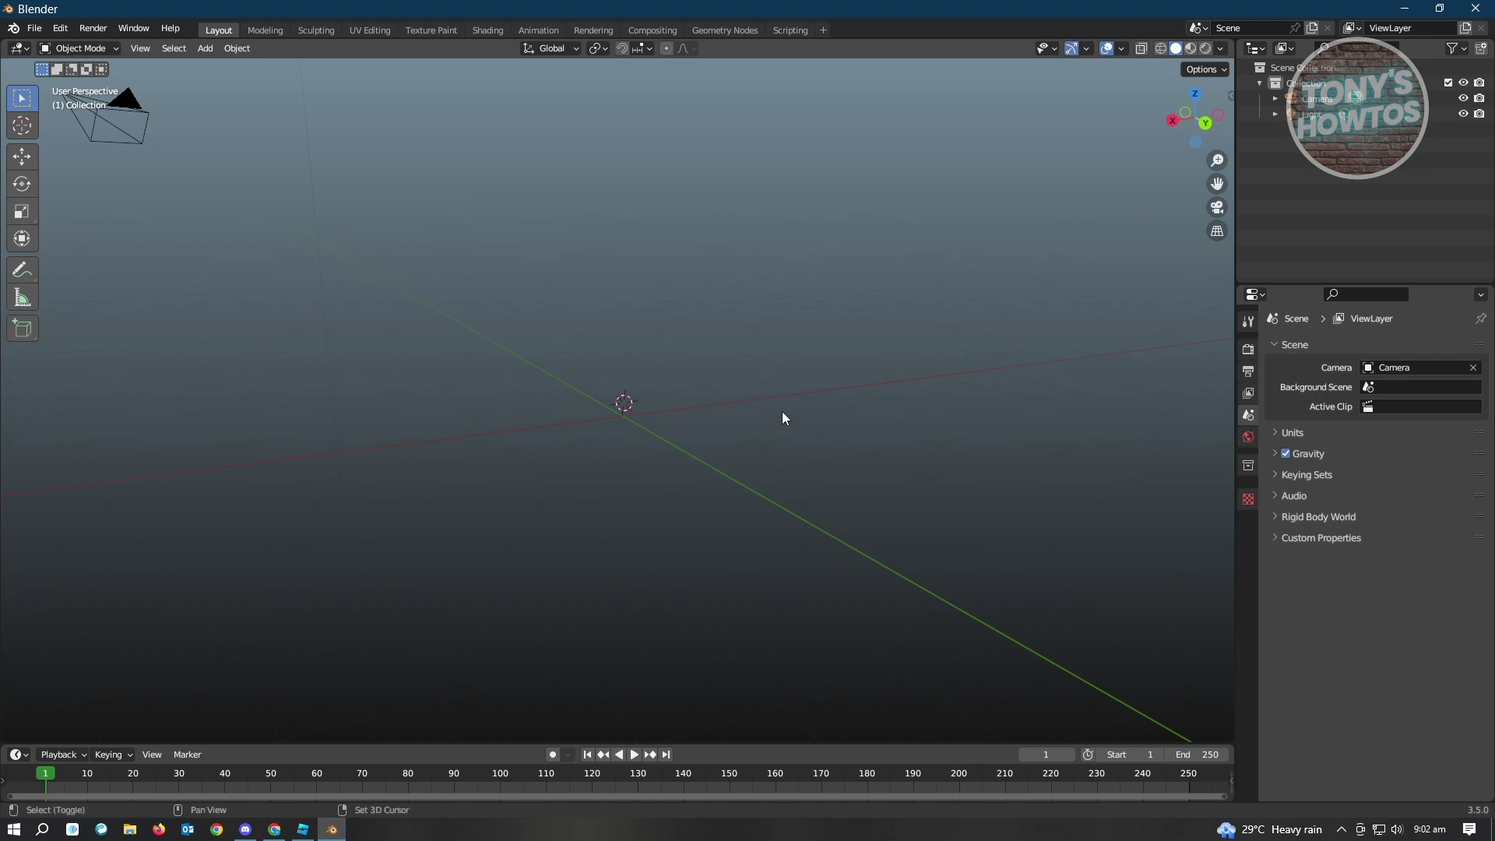
Step: Add a Monkey mesh to the empty scene
key("shift+a")
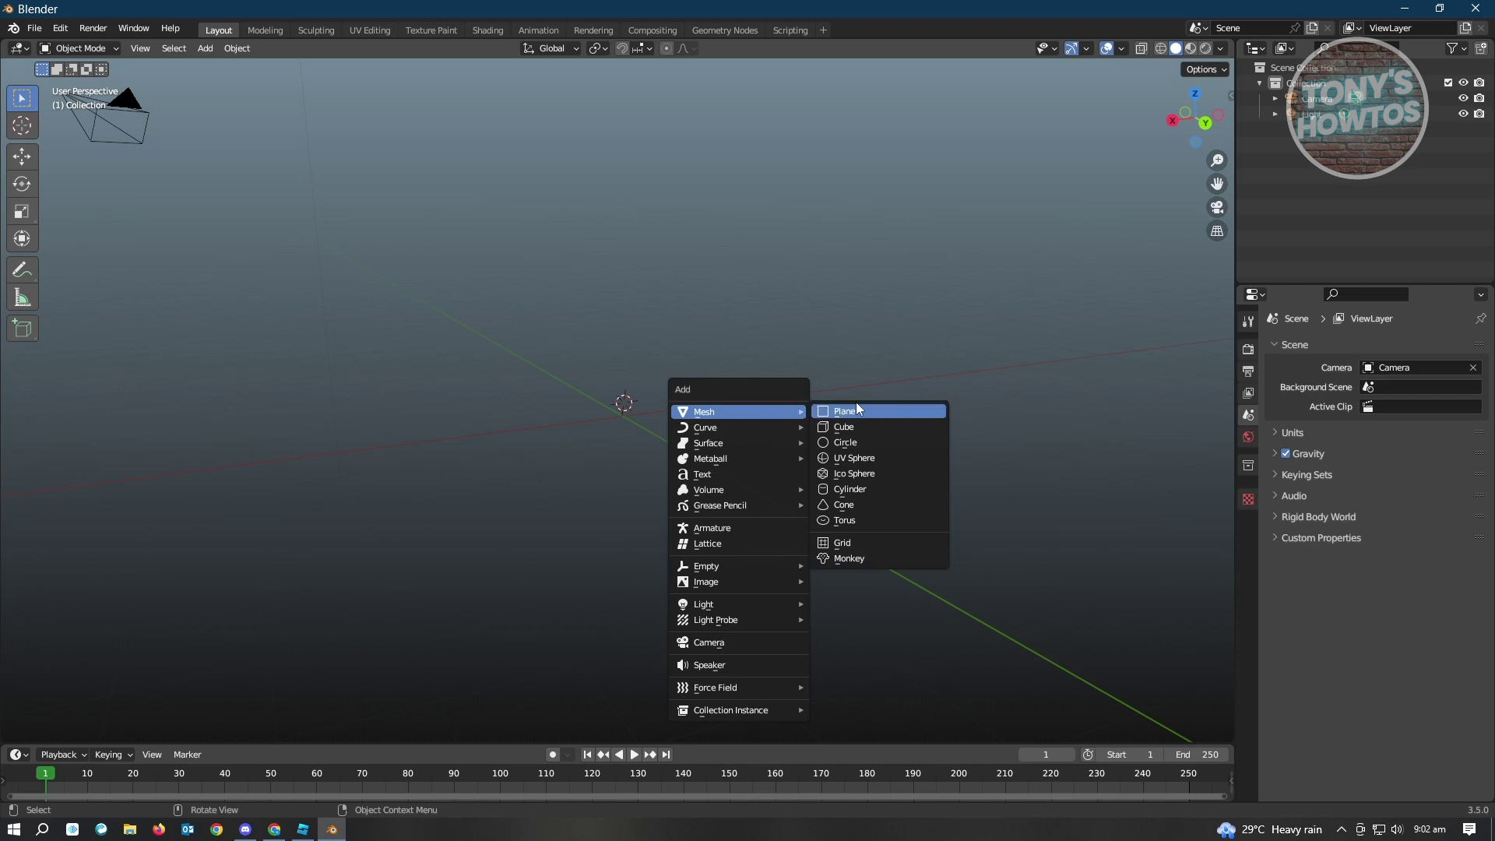
left_click(888, 561)
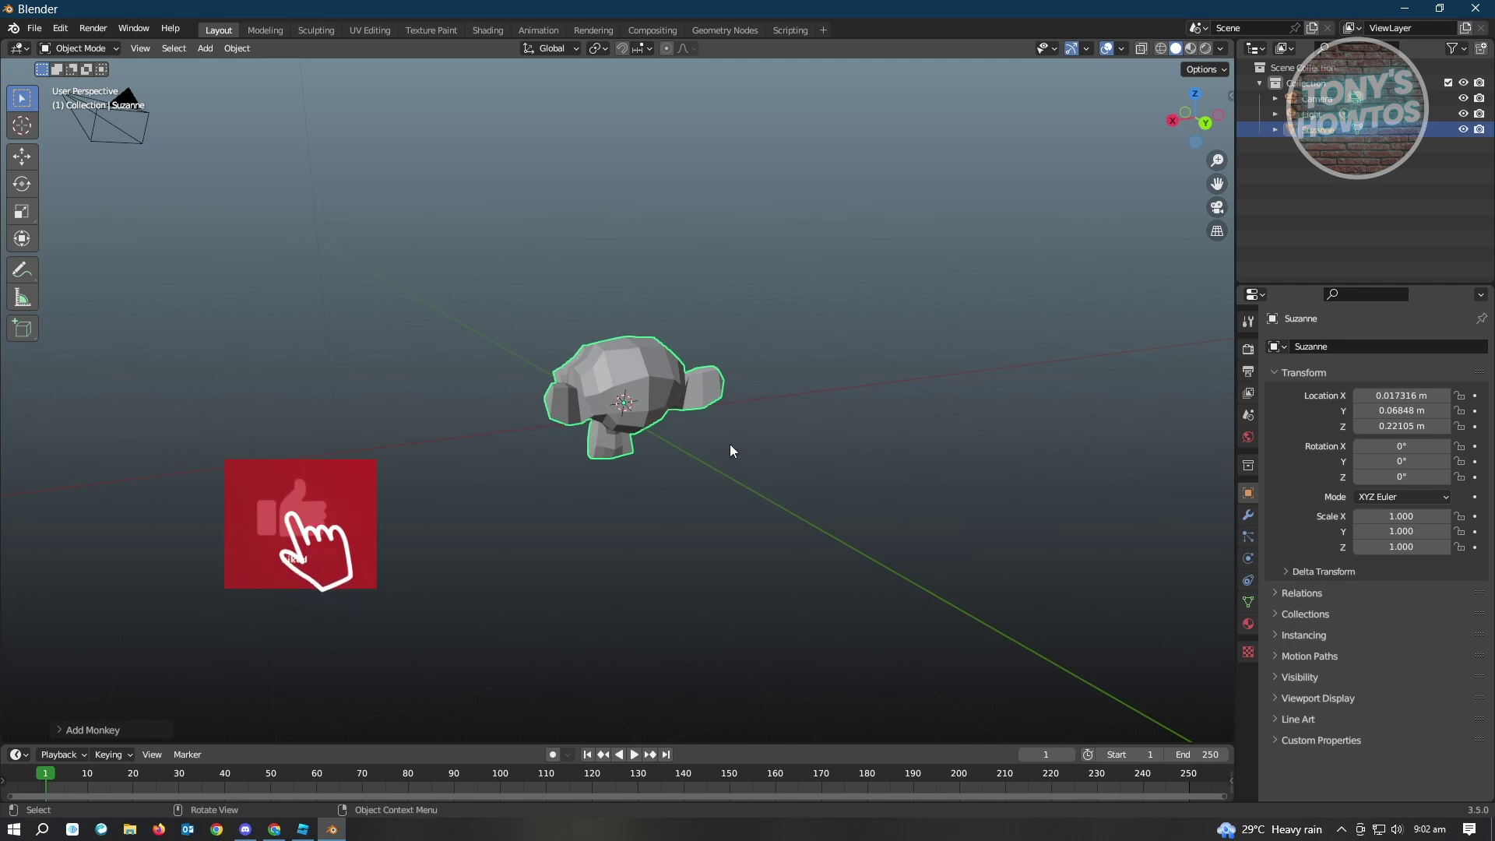
middle_click_drag(666, 486, 983, 484)
scroll(797, 459, "up", 3)
scroll(796, 458, "up", 1)
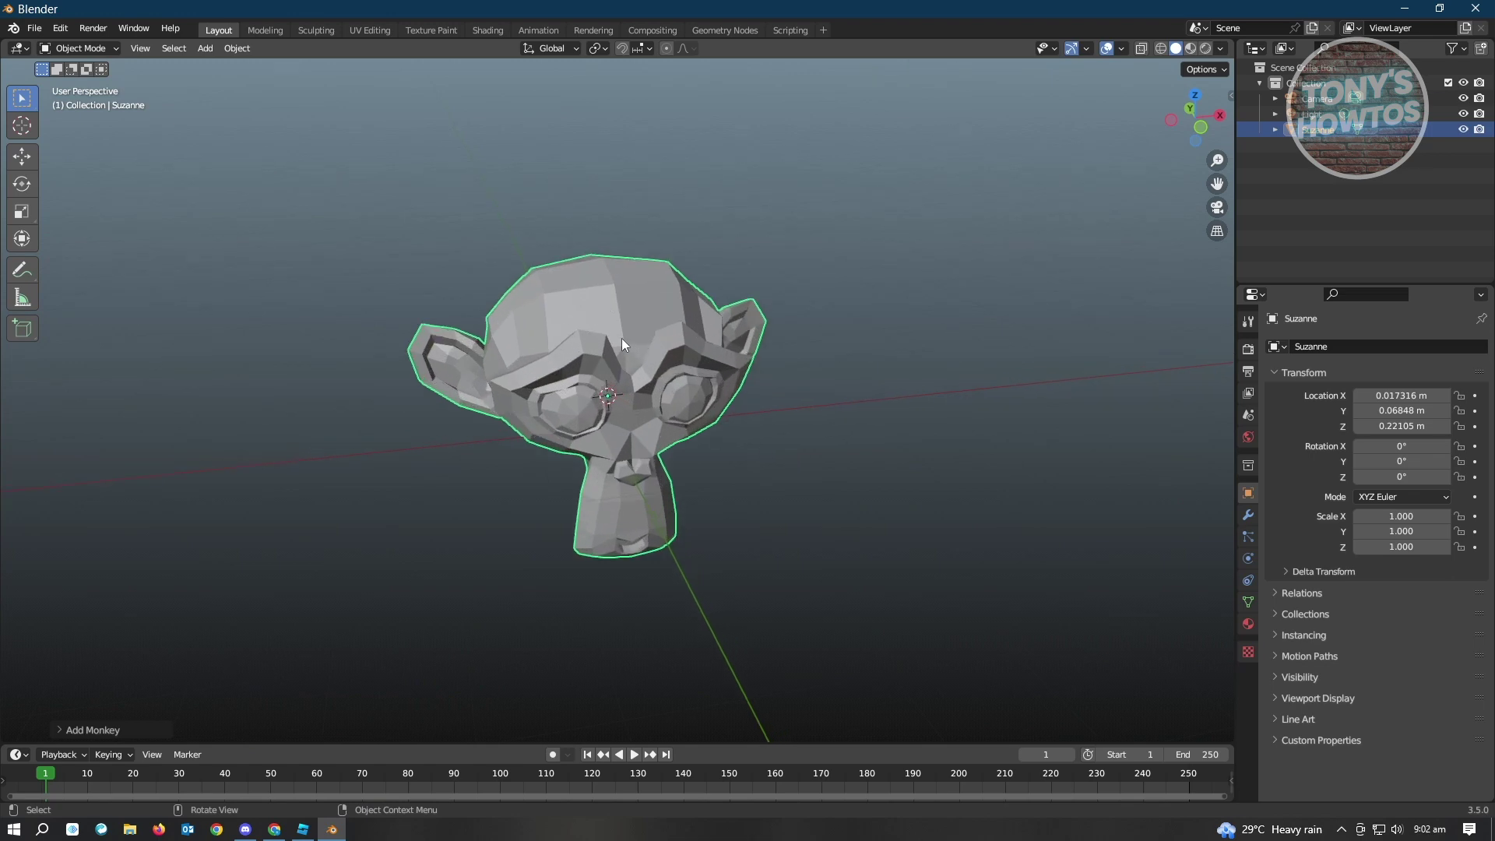
Step: Switch the monkey mesh to Edit Mode and look over its geometry from the front and side
left_click(82, 48)
left_click(105, 80)
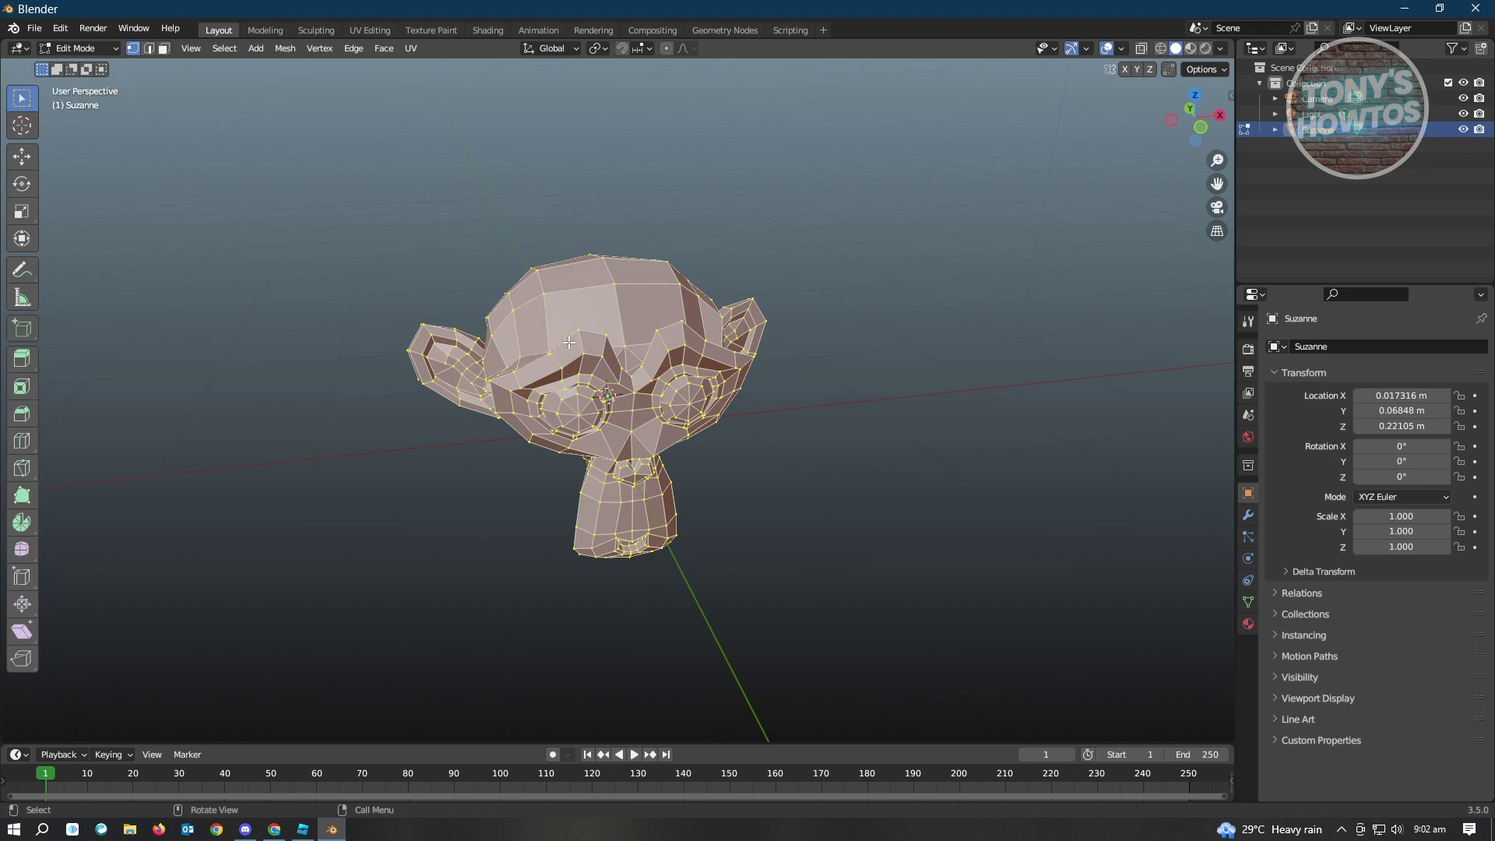
middle_click_drag(997, 527, 1034, 537)
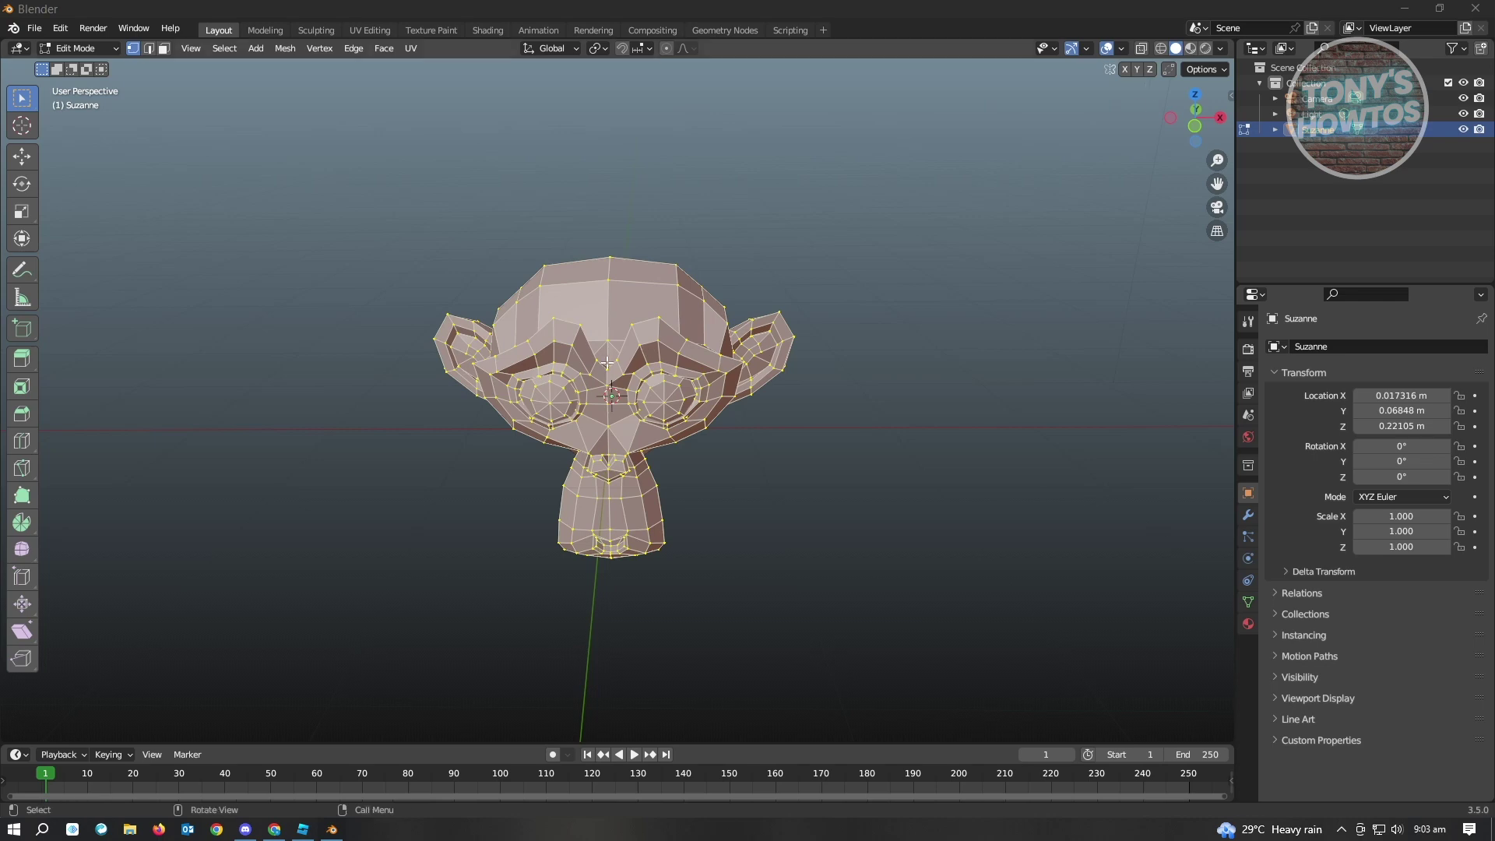
middle_click_drag(730, 522, 724, 484)
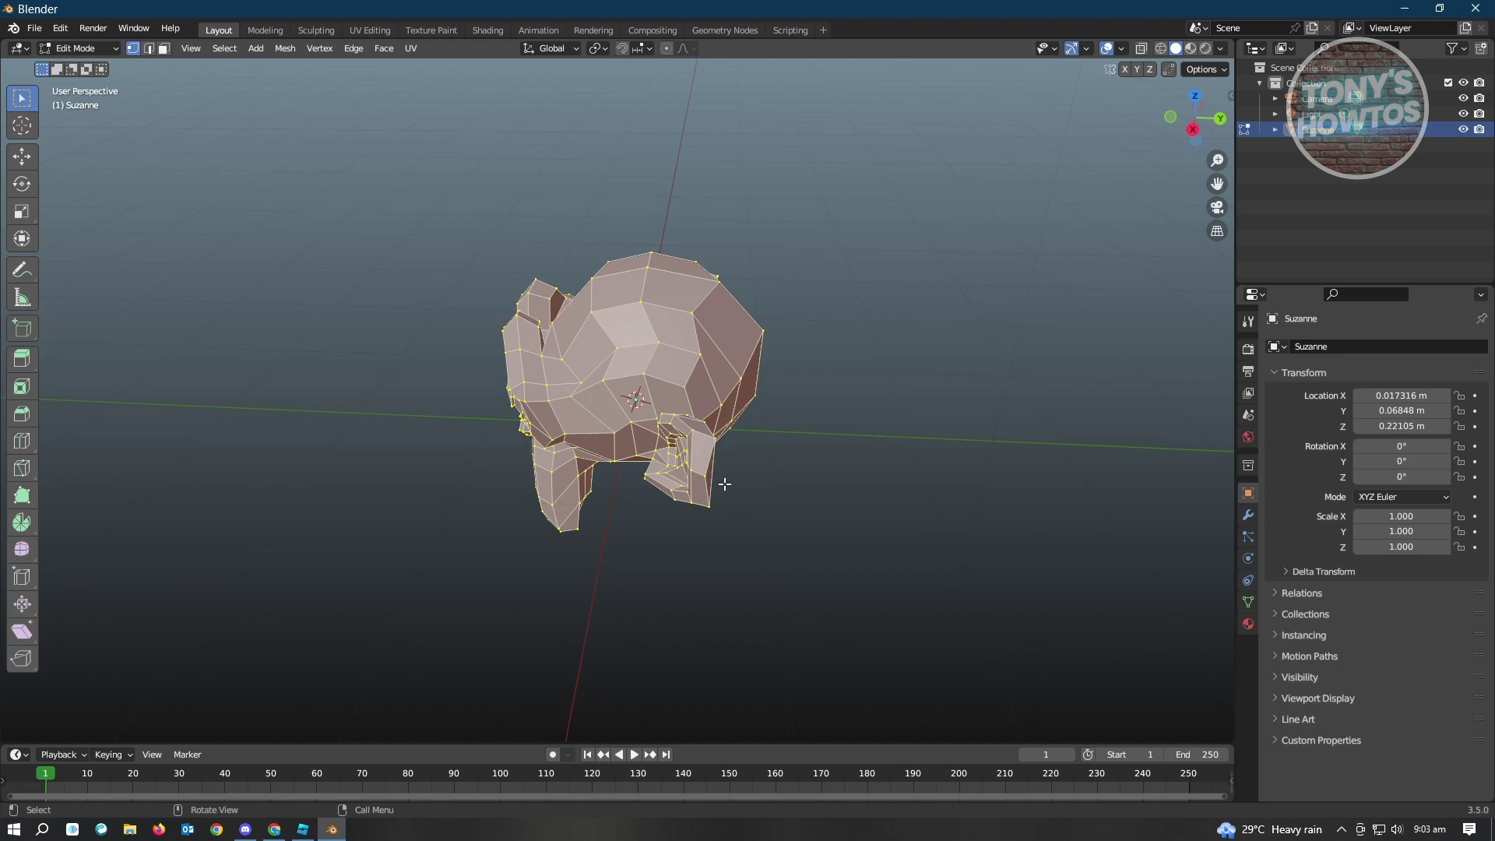
middle_click_drag(487, 493, 730, 465)
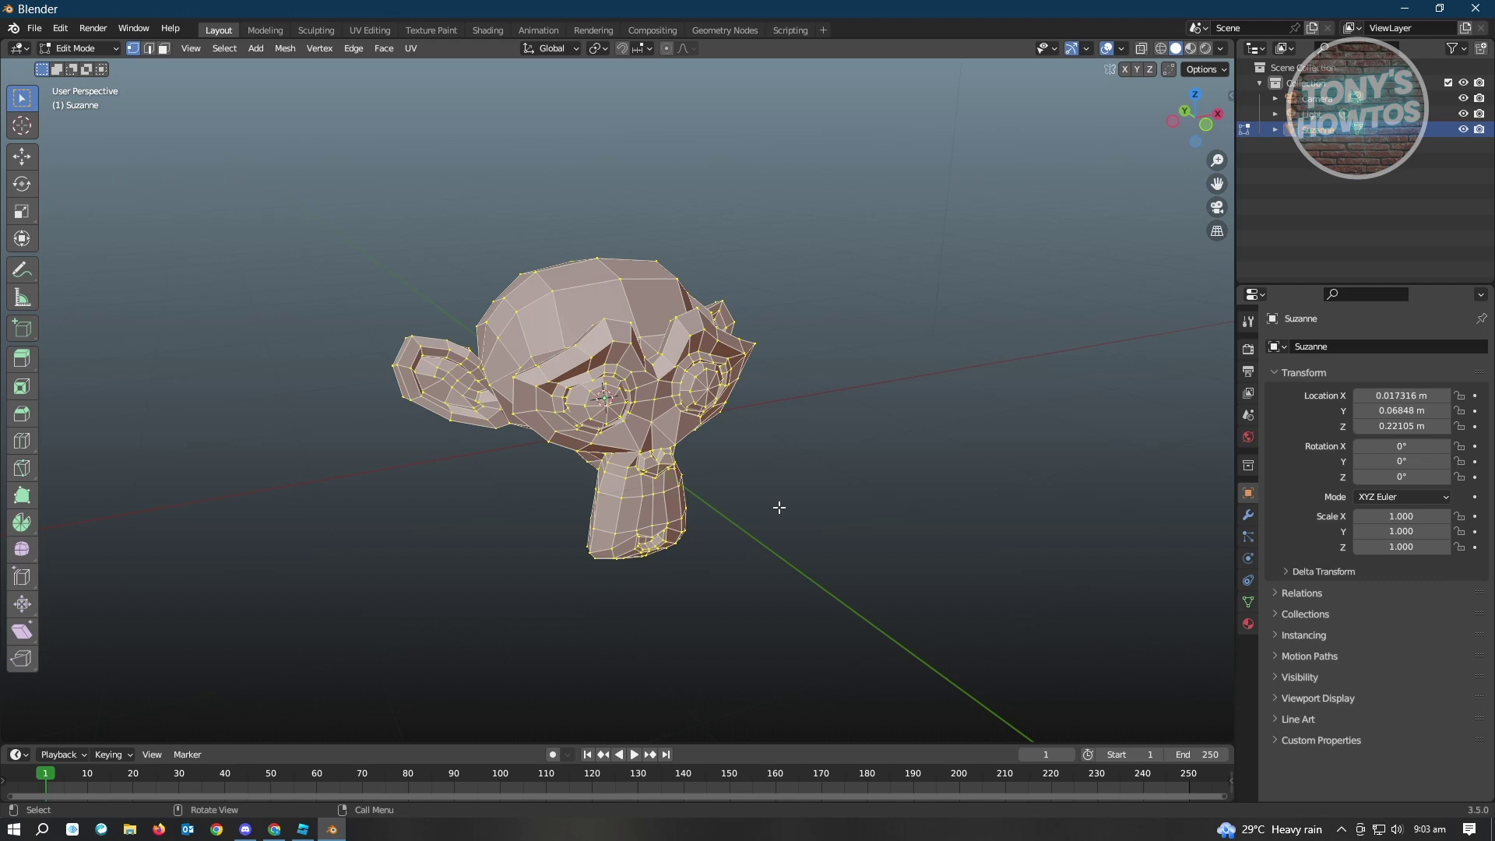
Step: Export the scene in FBX format to the Desktop as untitled.fbx with the default export settings
left_click(34, 30)
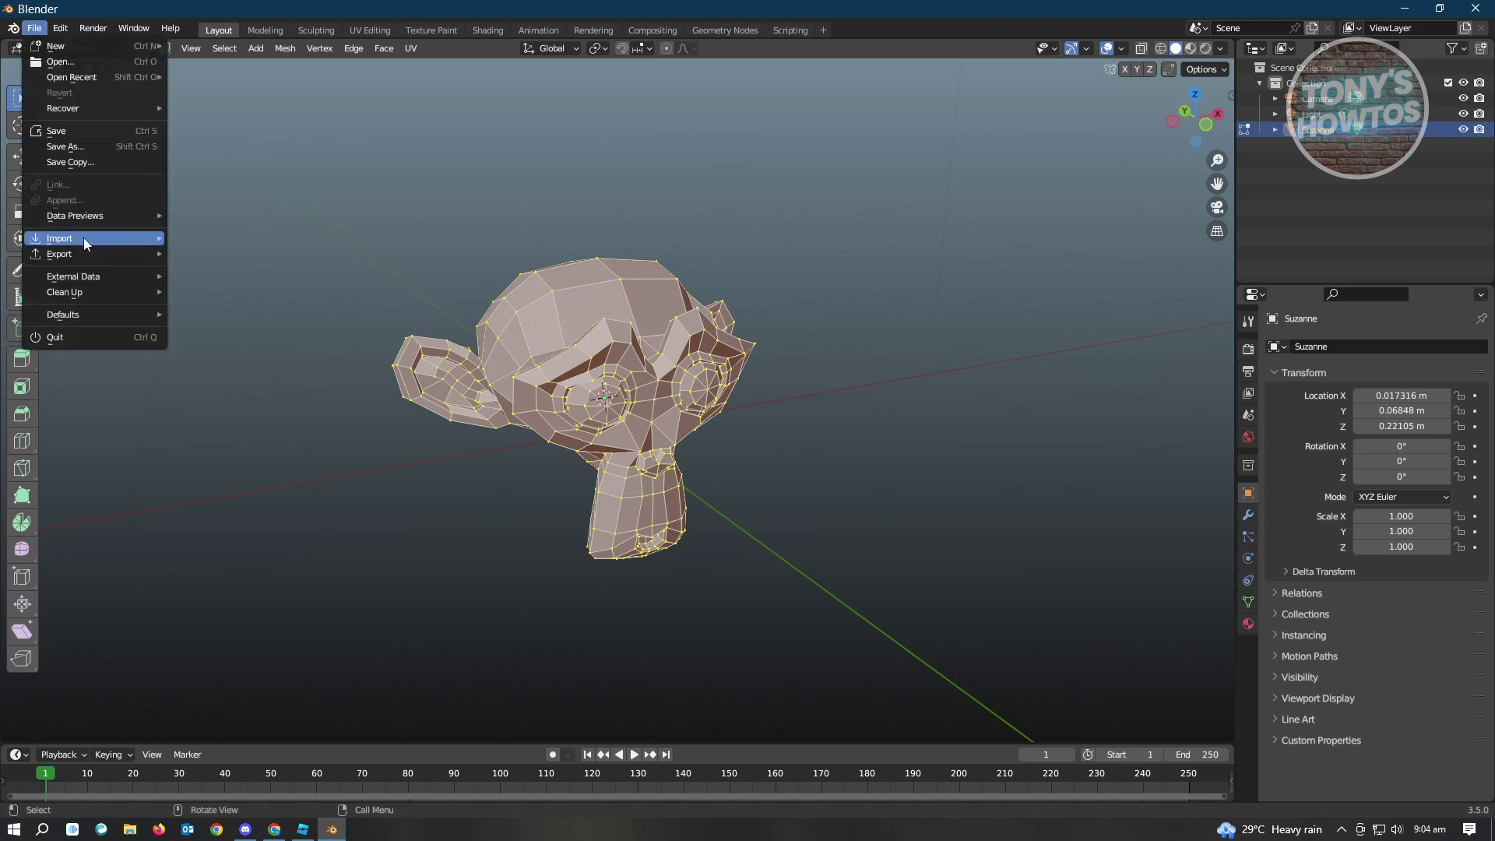
mouse_move(87, 254)
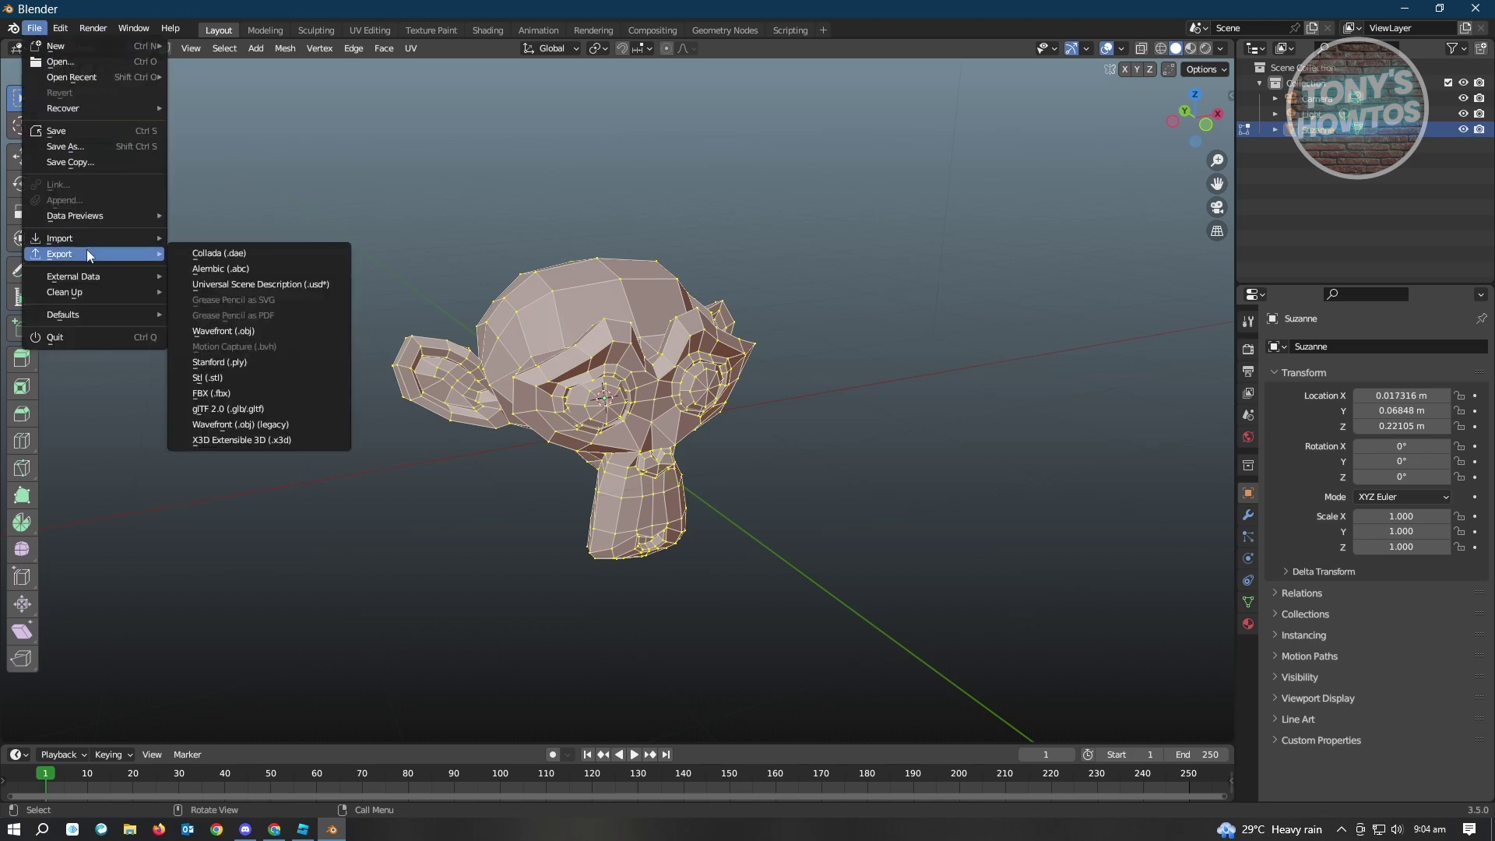
left_click(236, 395)
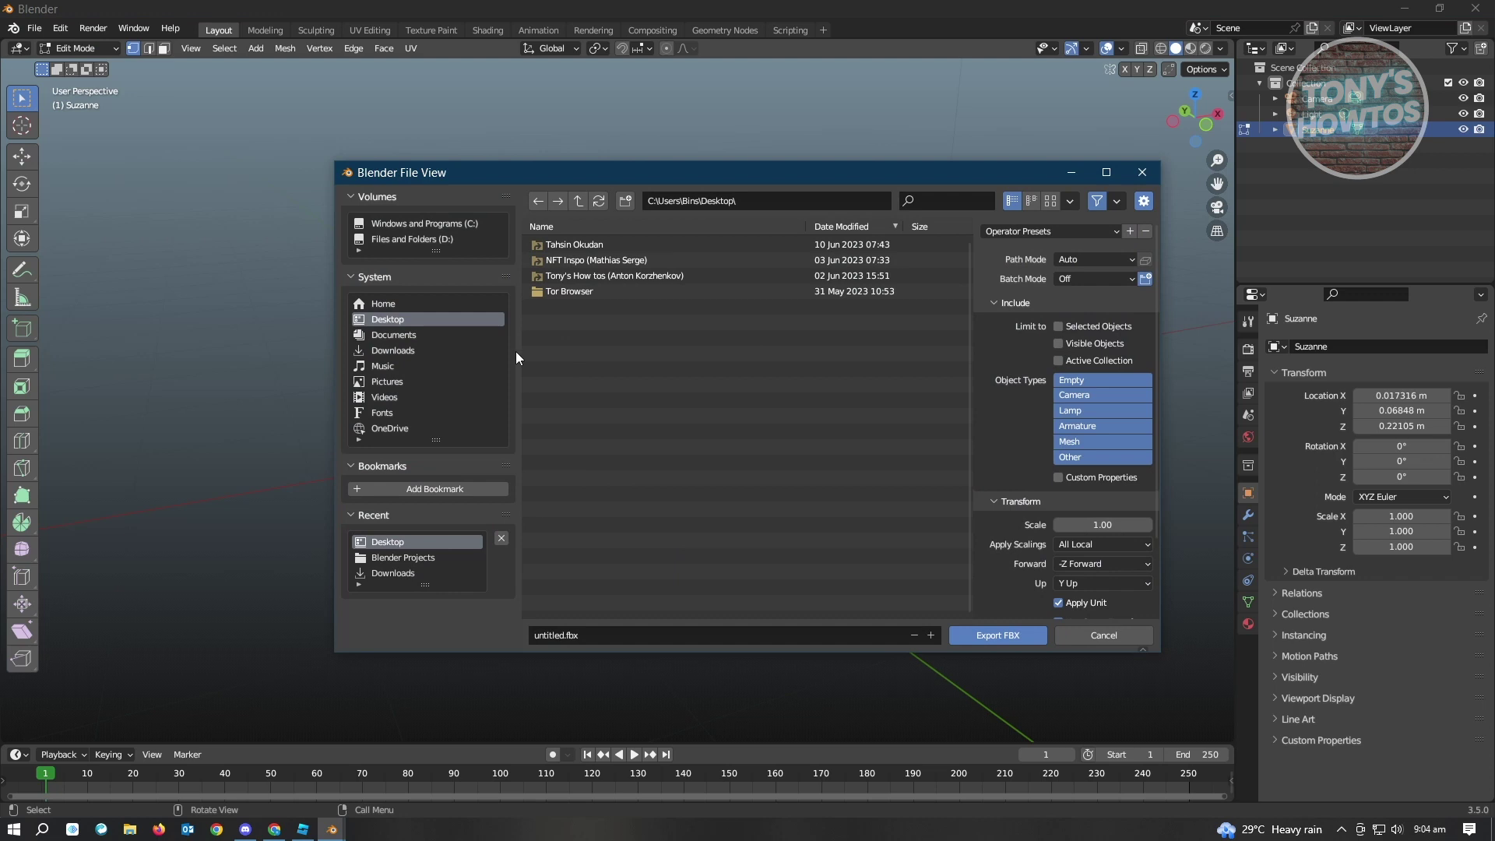
left_click(390, 323)
left_click(1000, 635)
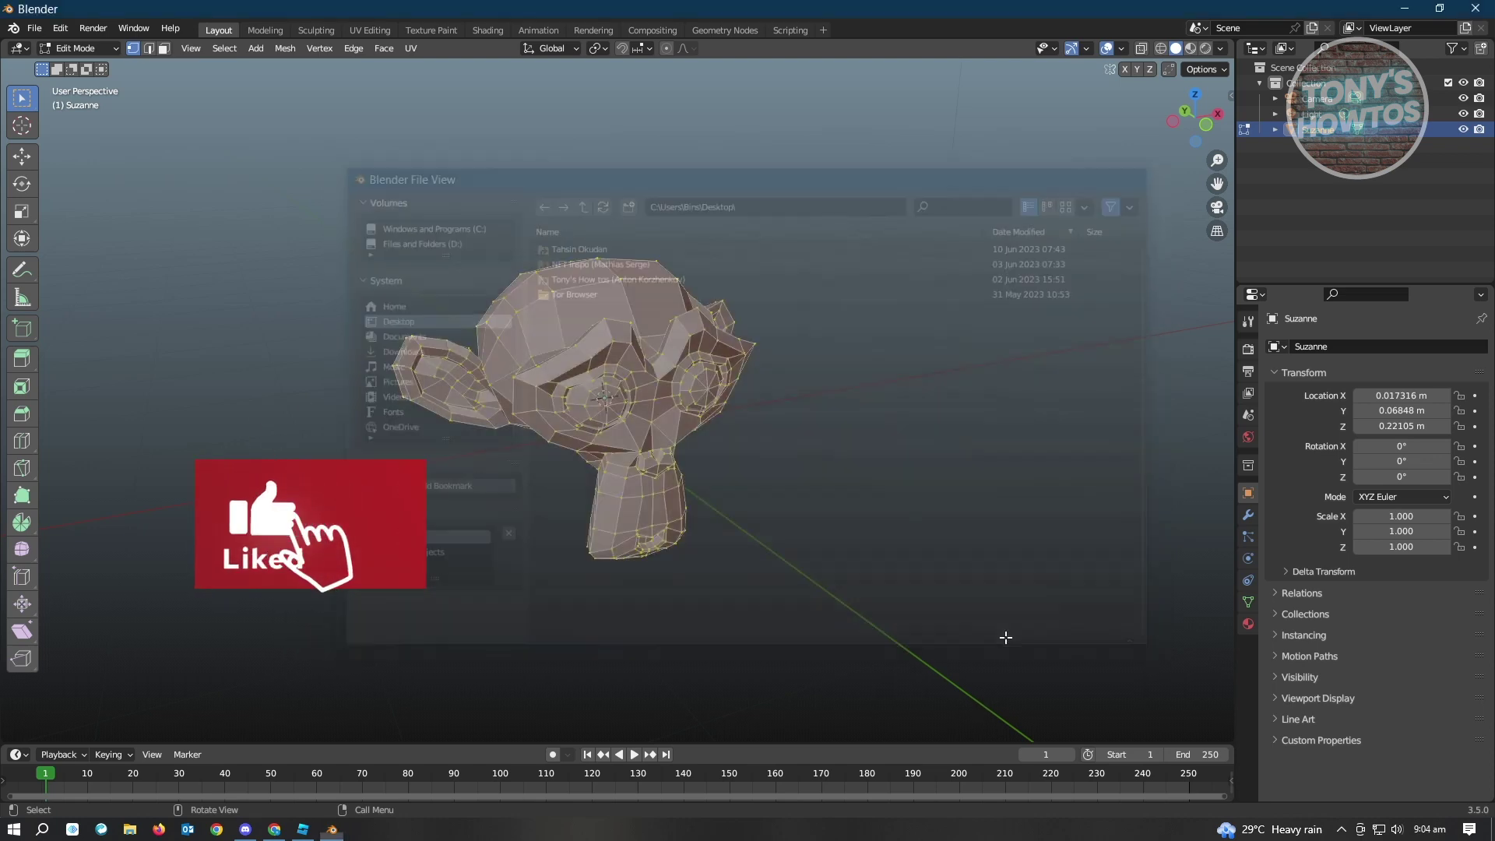
Step: Minimize Blender, move the exported untitled.fbx icon to the open middle area of the desktop, and switch to Roblox Studio
left_click(1410, 15)
left_click_drag(35, 21, 702, 302)
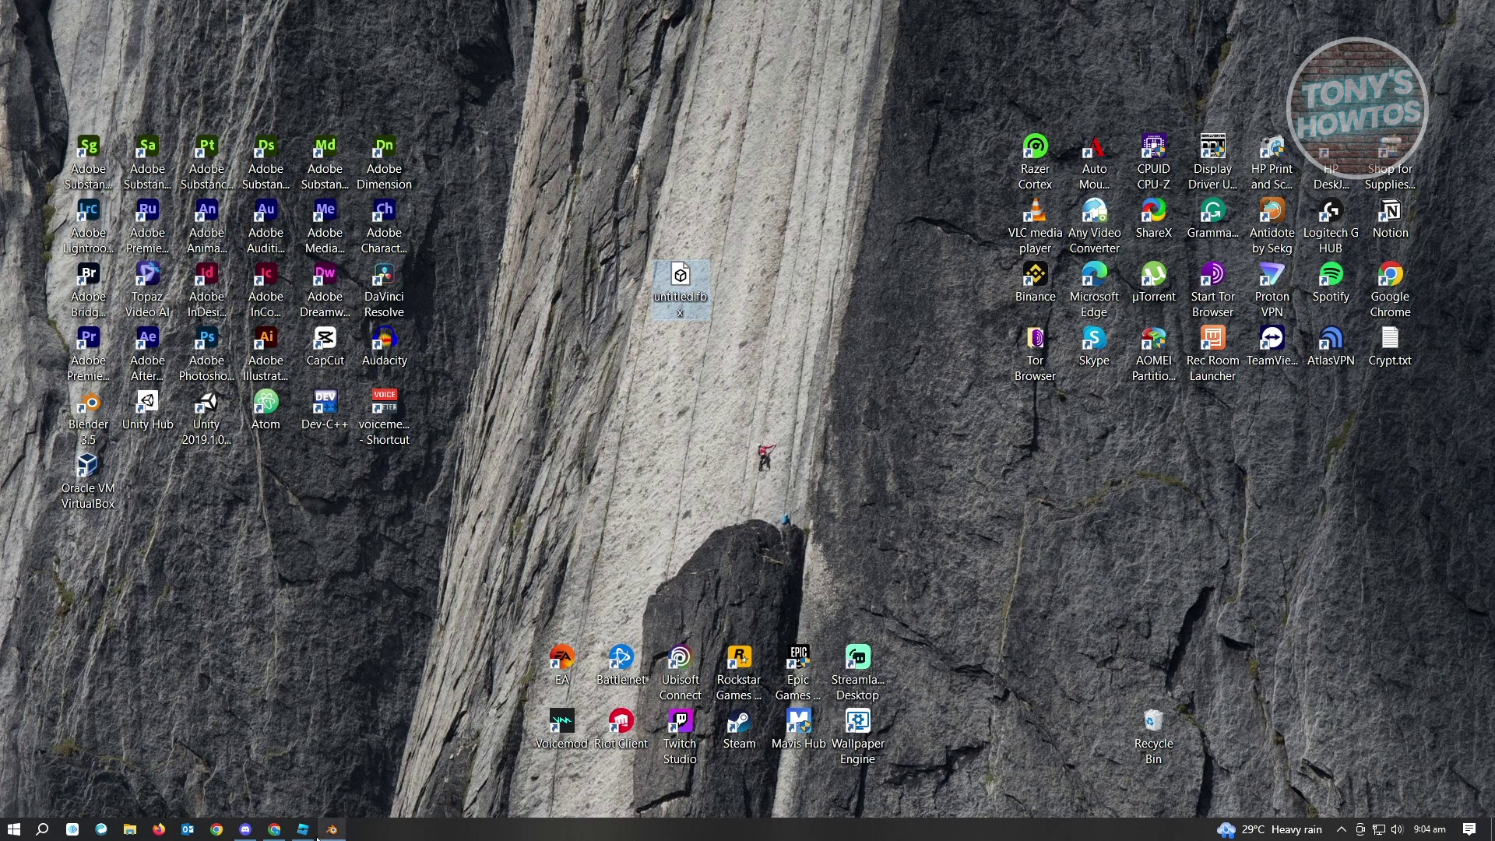
mouse_move(305, 831)
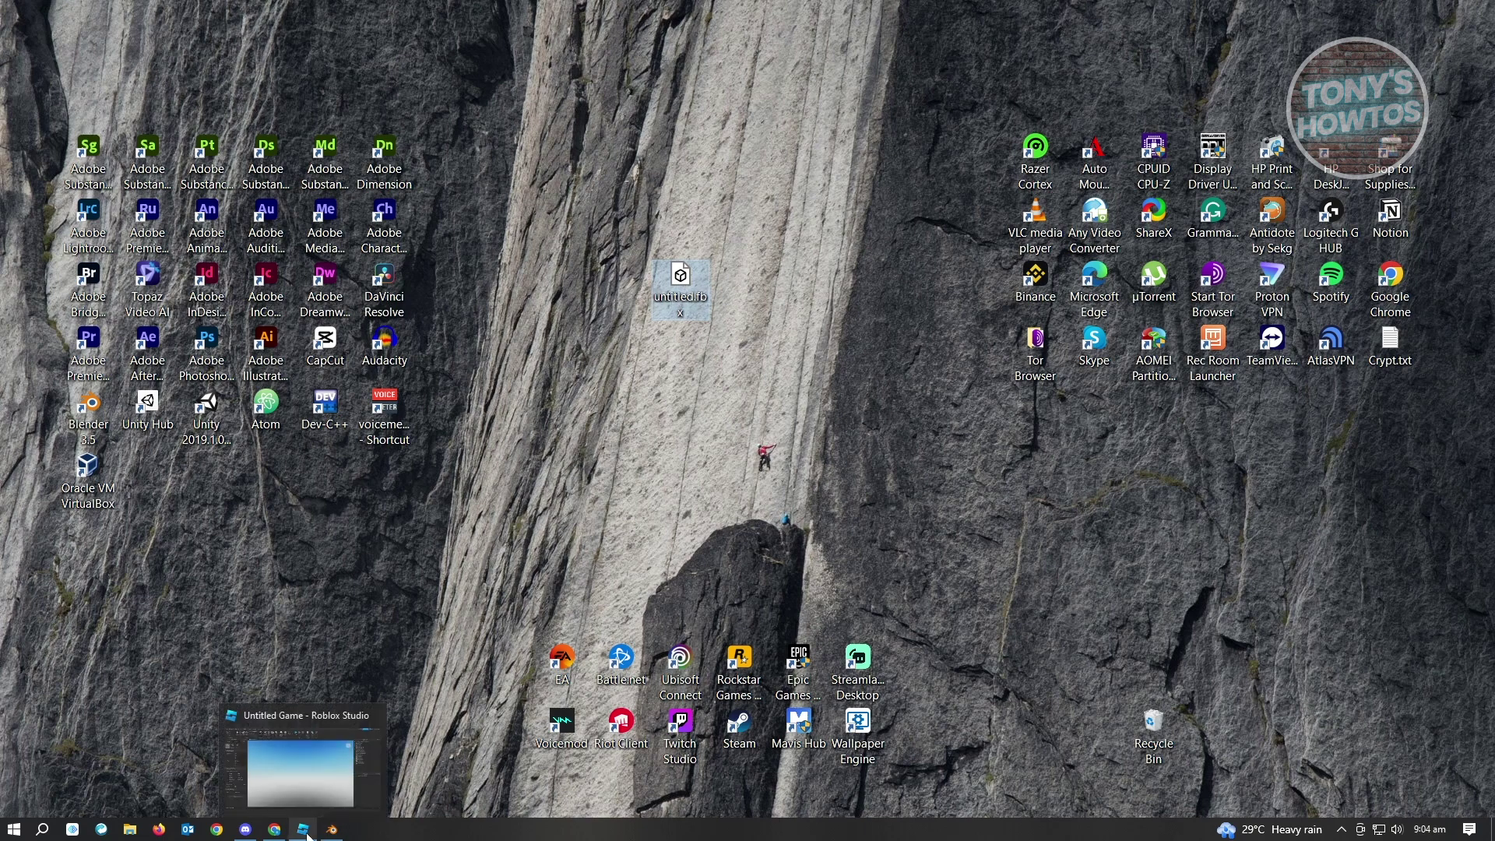
left_click(305, 831)
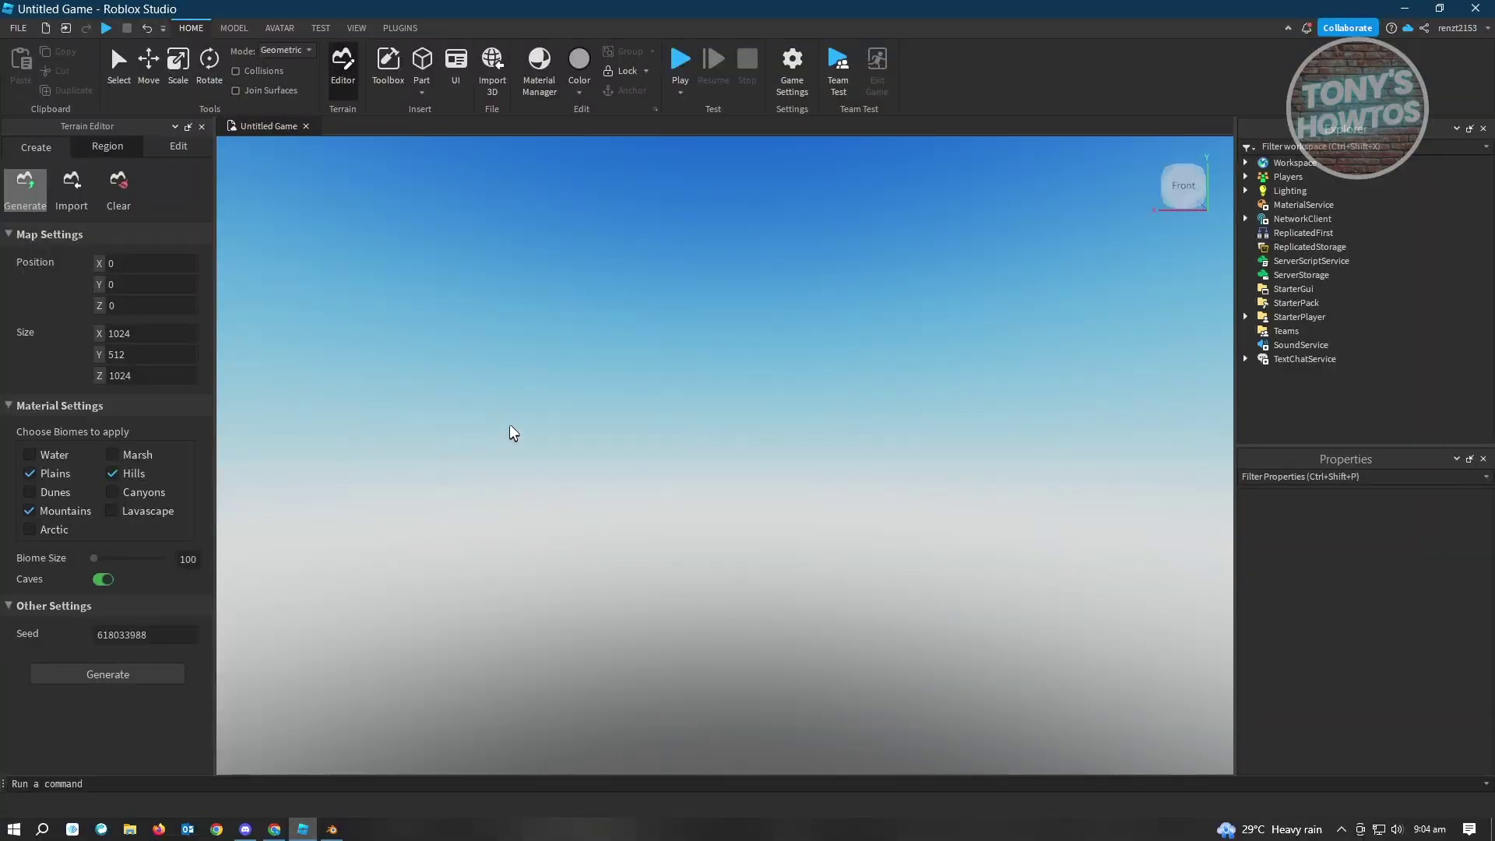
Step: Import untitled.fbx from the Desktop as a 3D model with the default import settings and look at it in the viewport
left_click(494, 74)
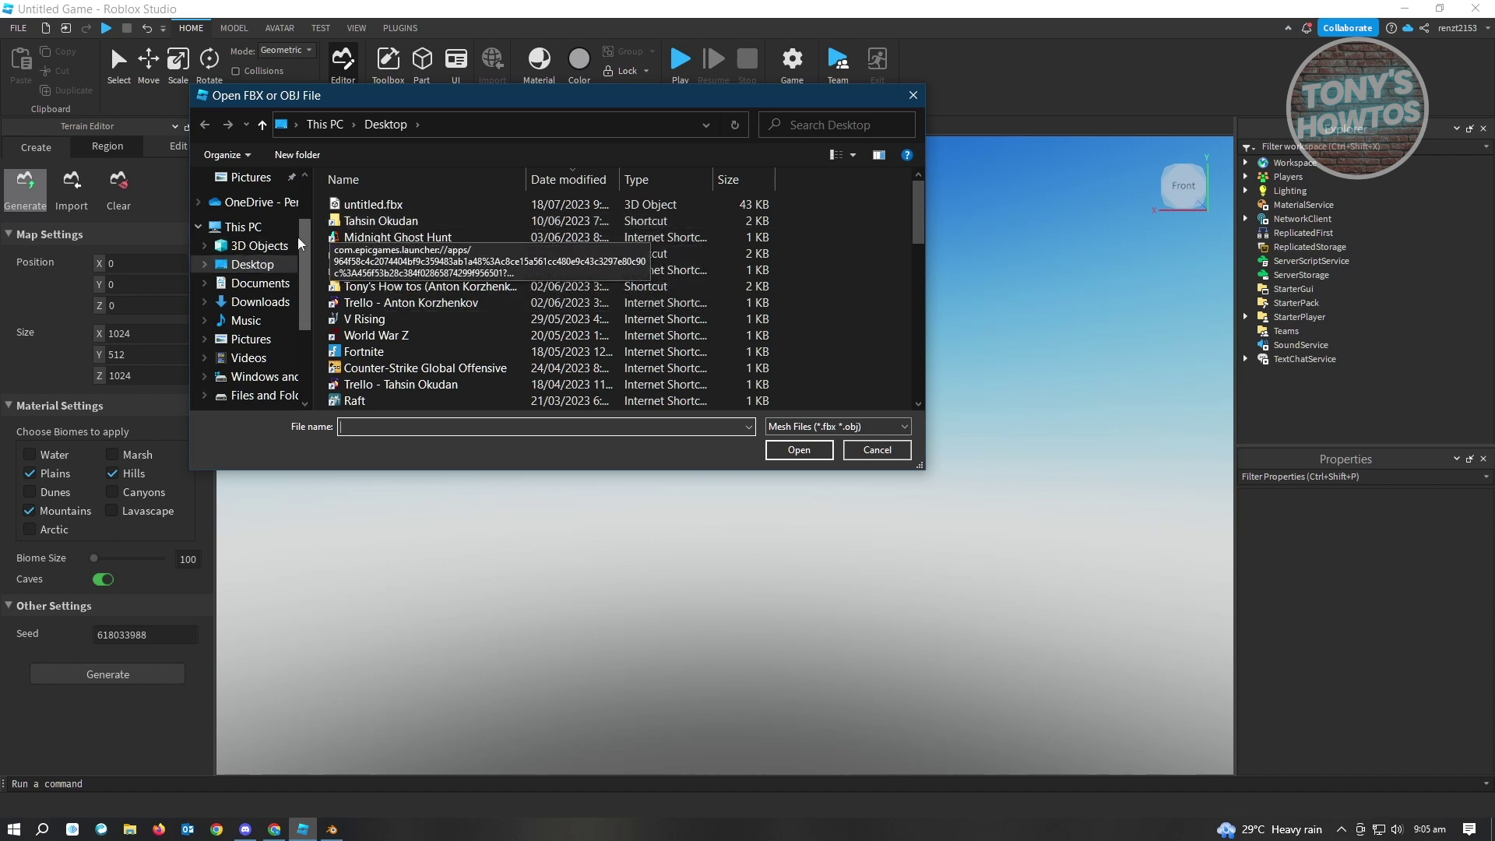
left_click(372, 206)
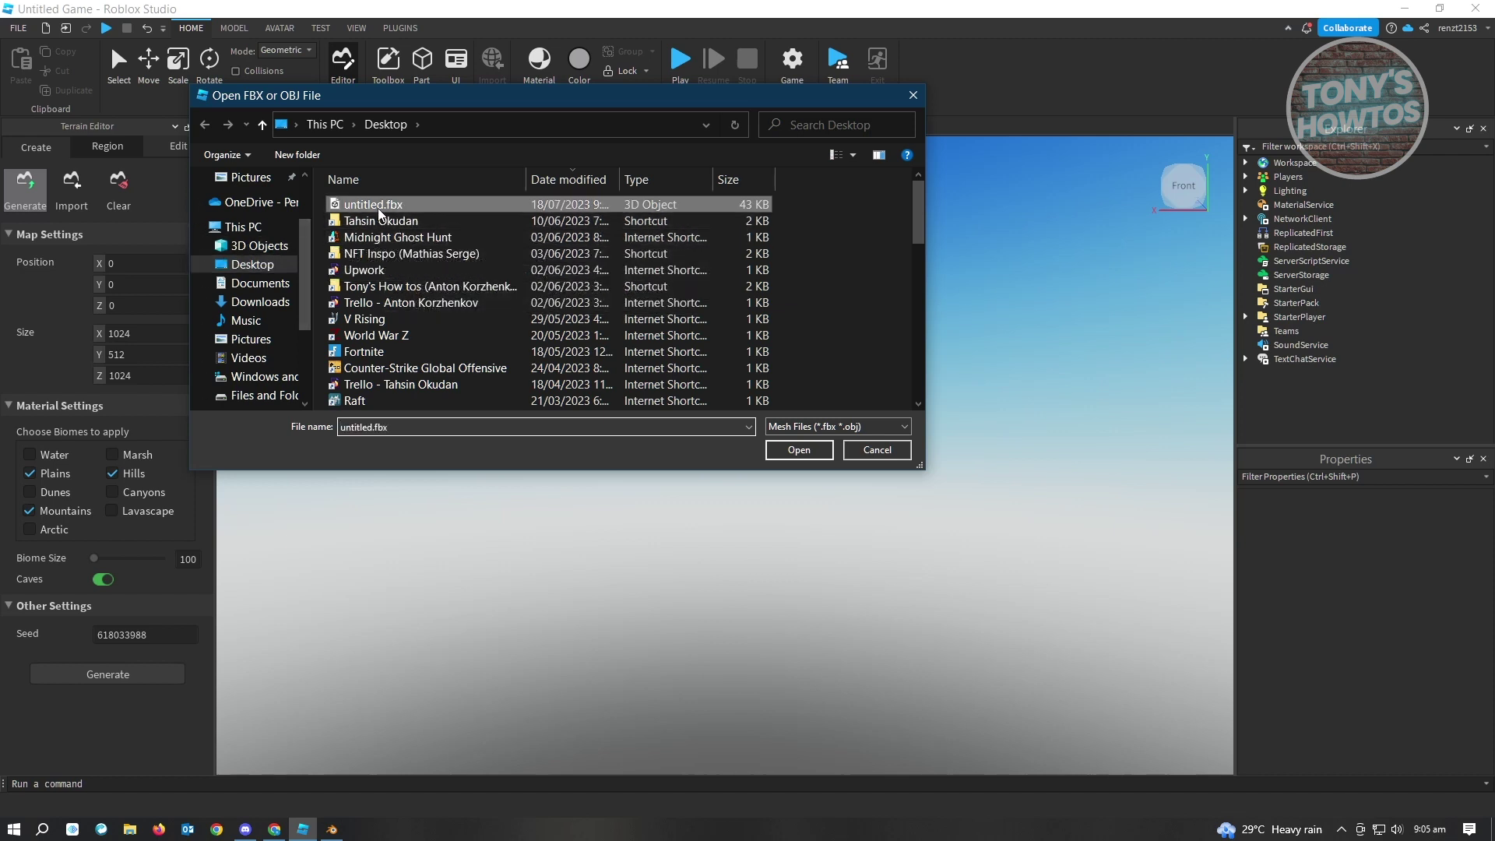
left_click(822, 458)
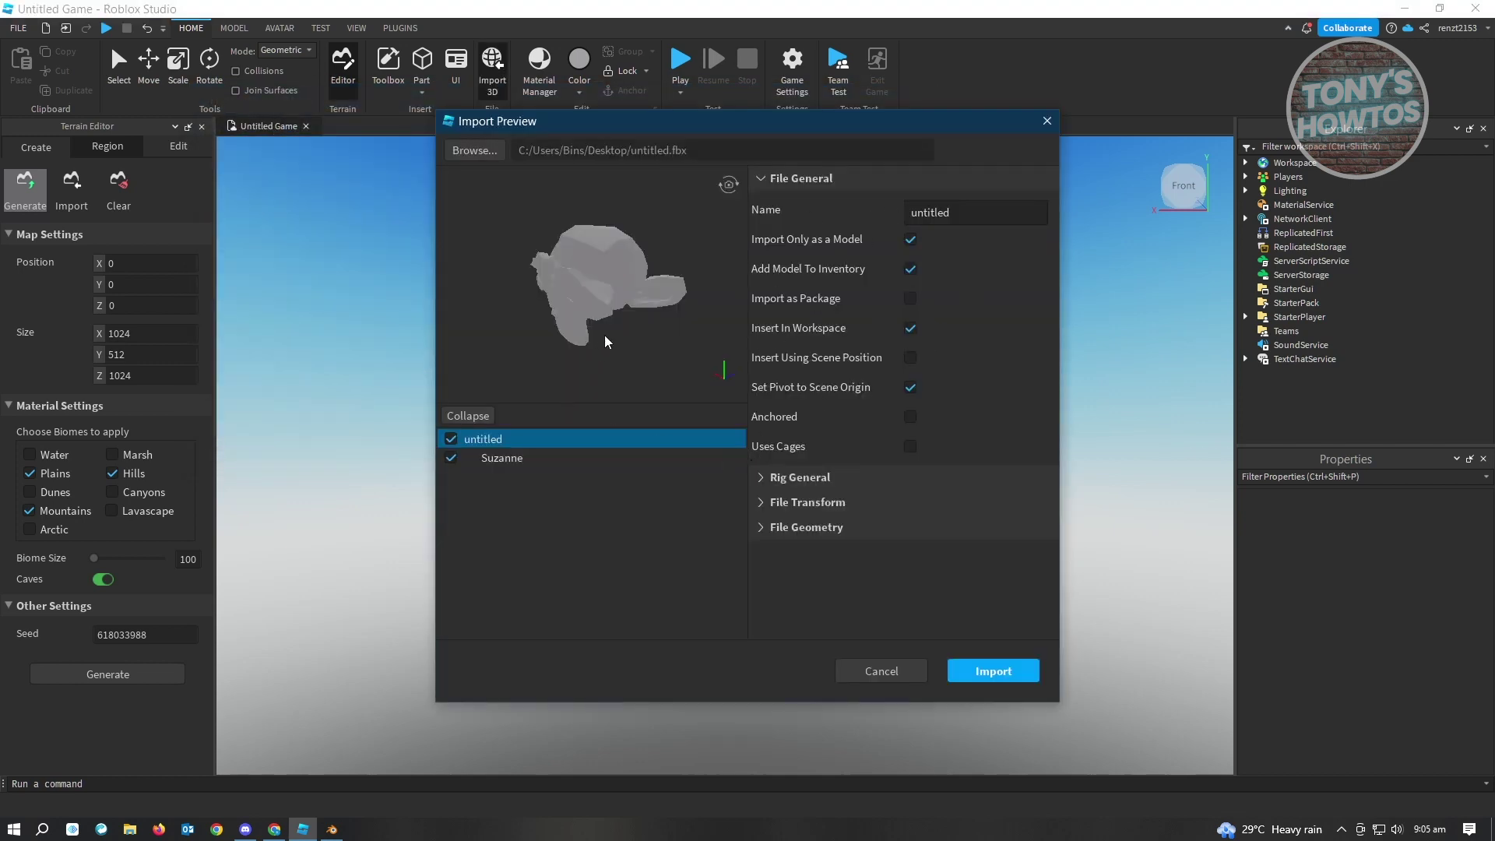
left_click_drag(601, 306, 620, 299)
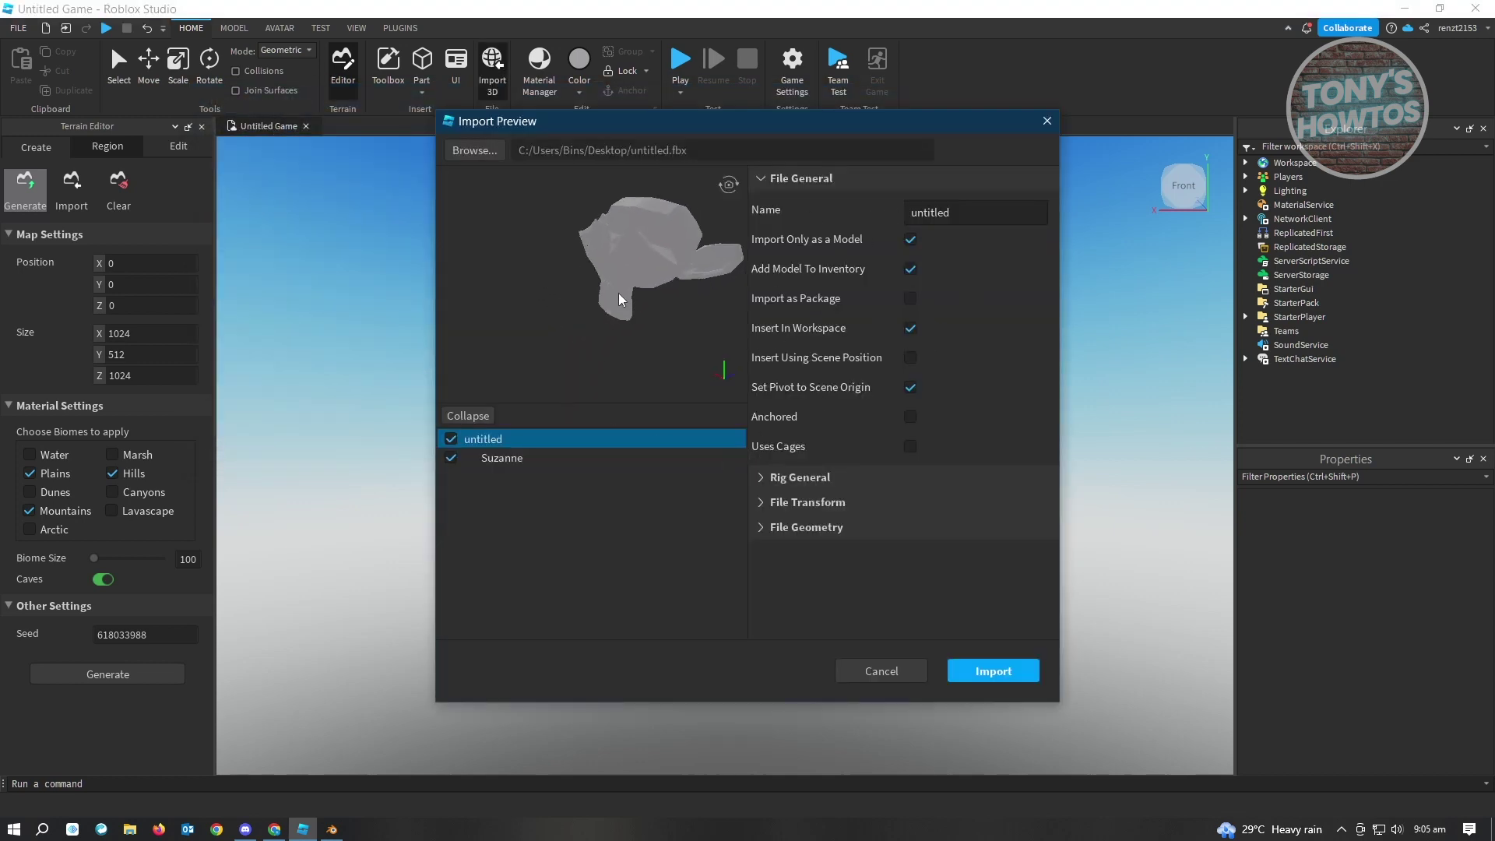
left_click(1016, 672)
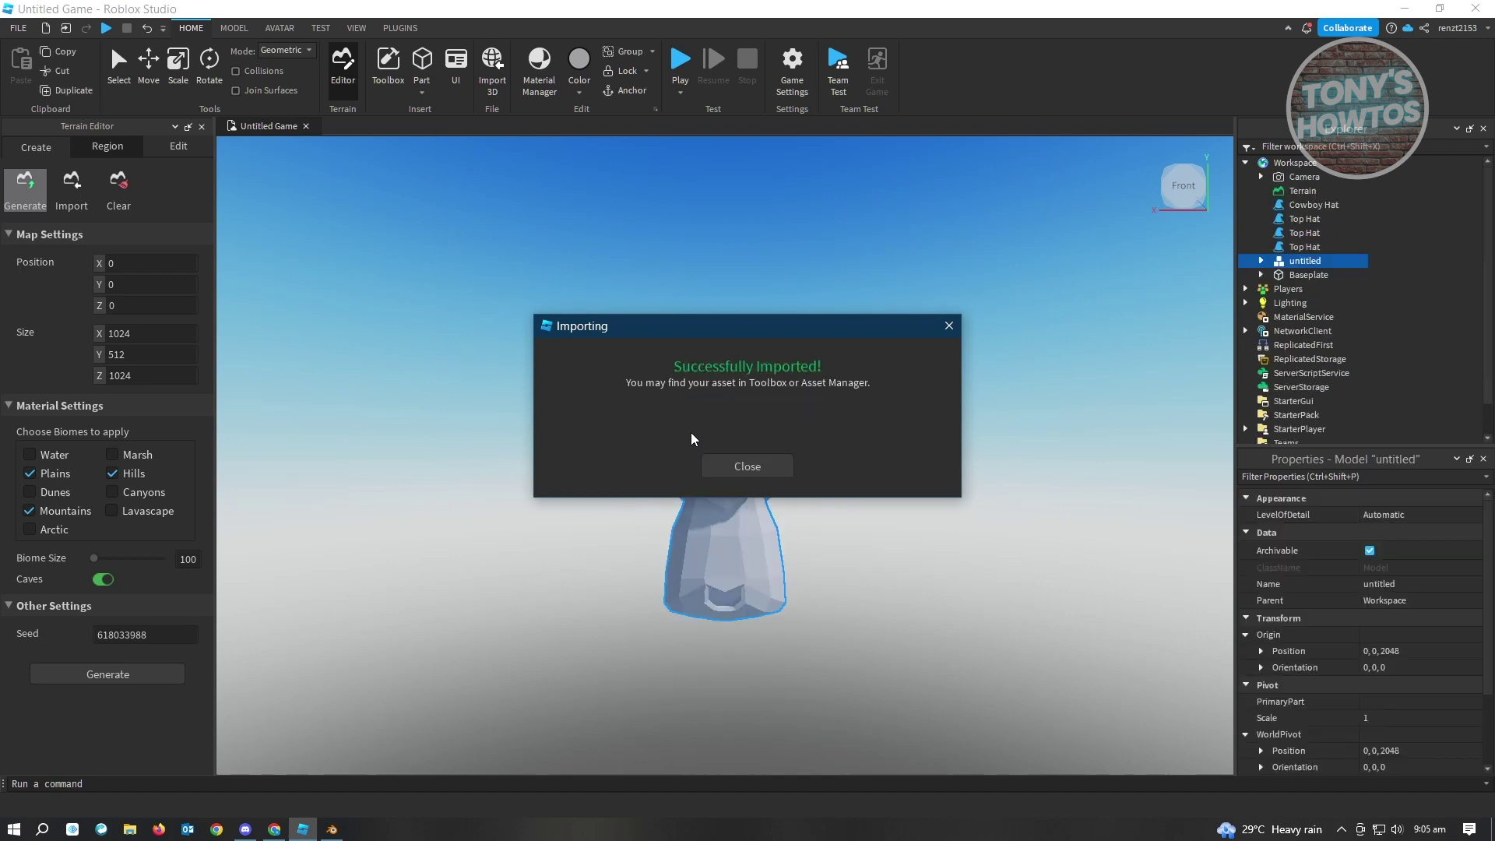
left_click(779, 465)
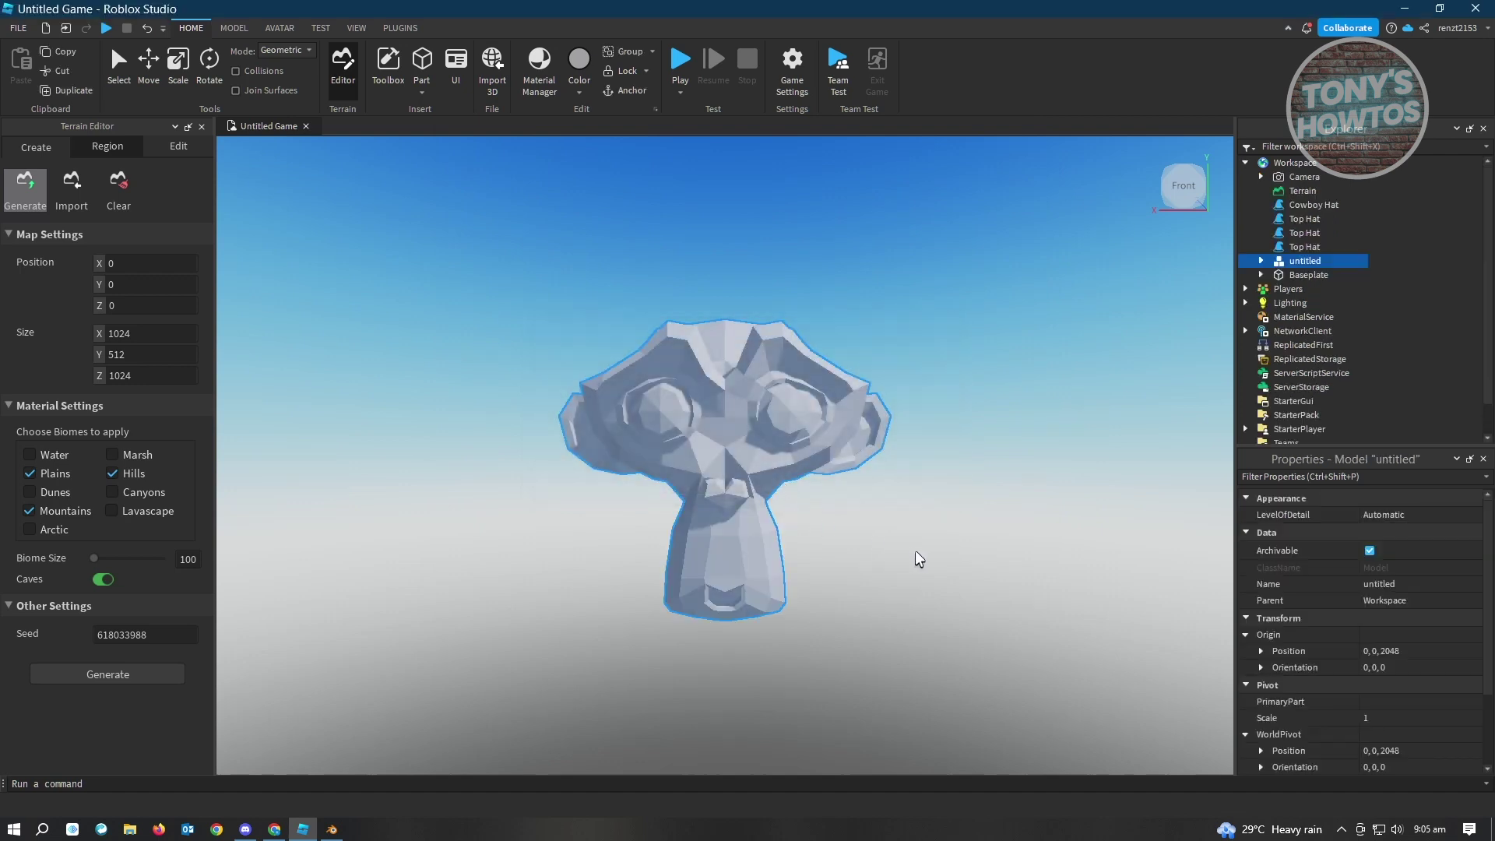
right_click_drag(848, 527, 827, 585)
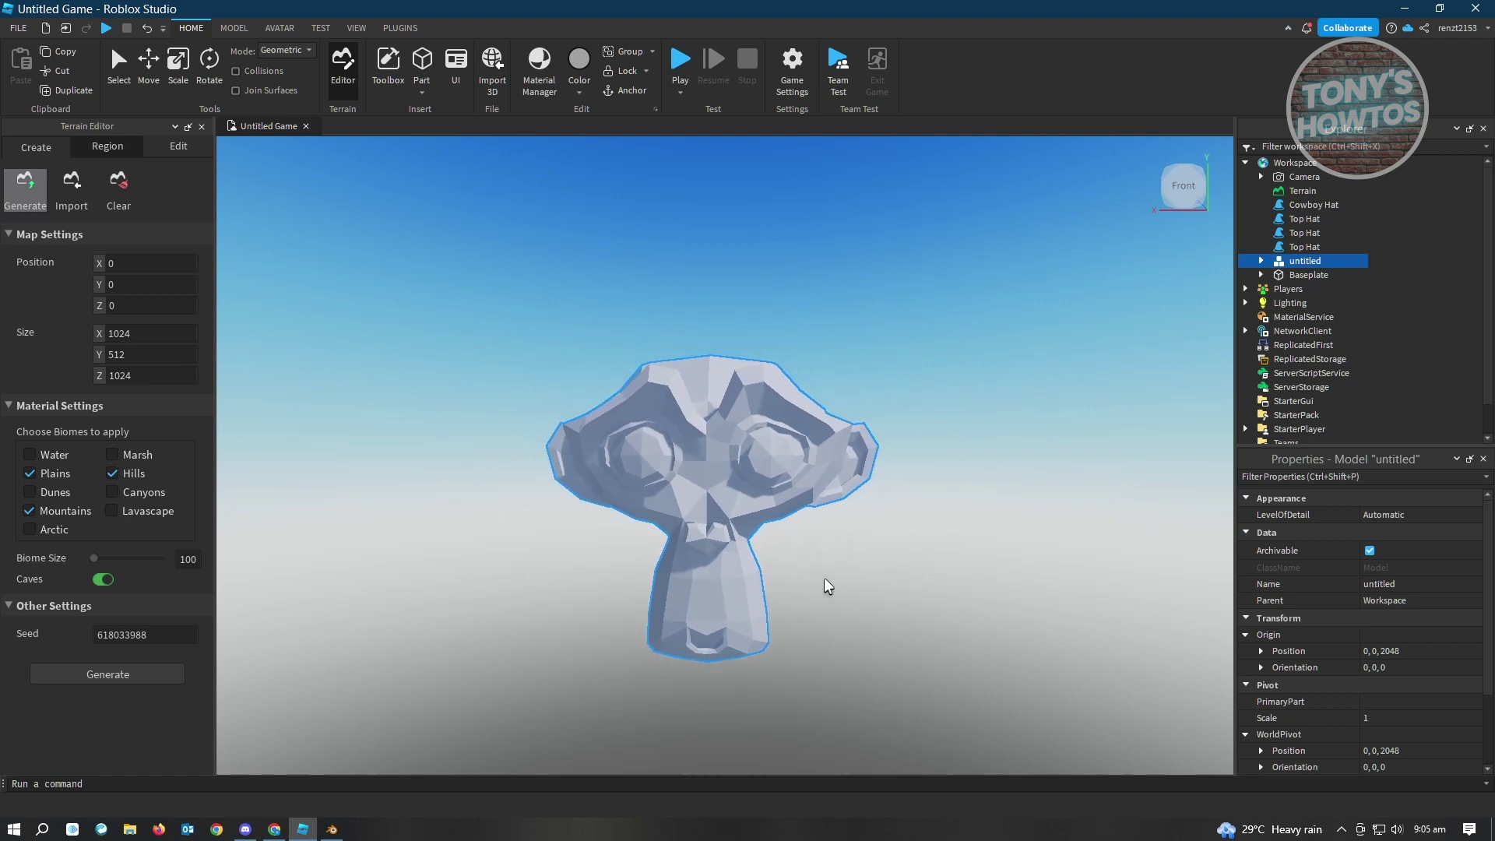
scroll(827, 590, "down", 2)
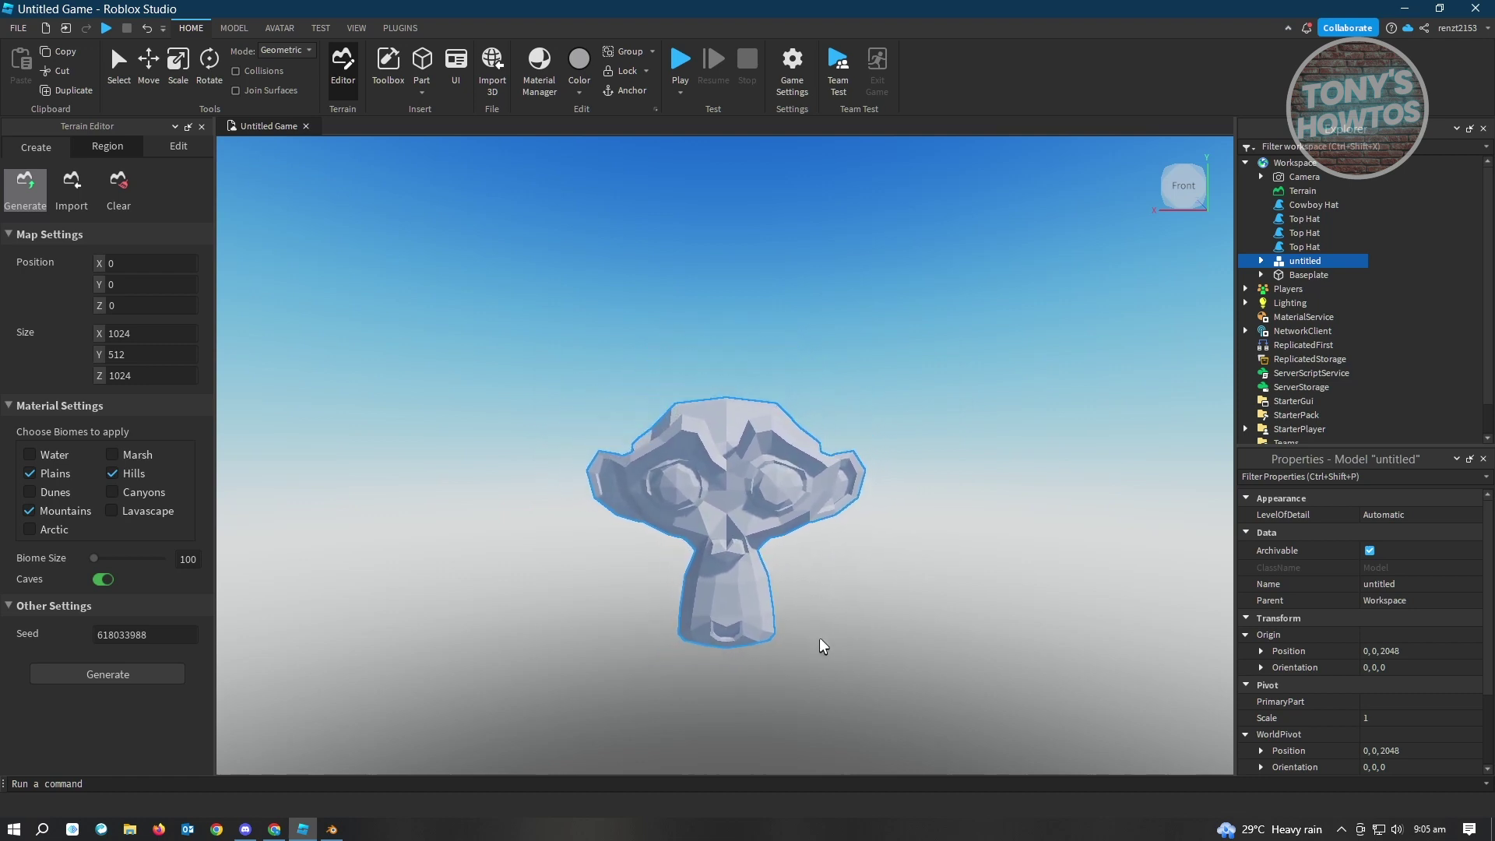
mouse_move(901, 550)
middle_mouse_down()
mouse_move(894, 657)
mouse_move(881, 548)
middle_mouse_up()
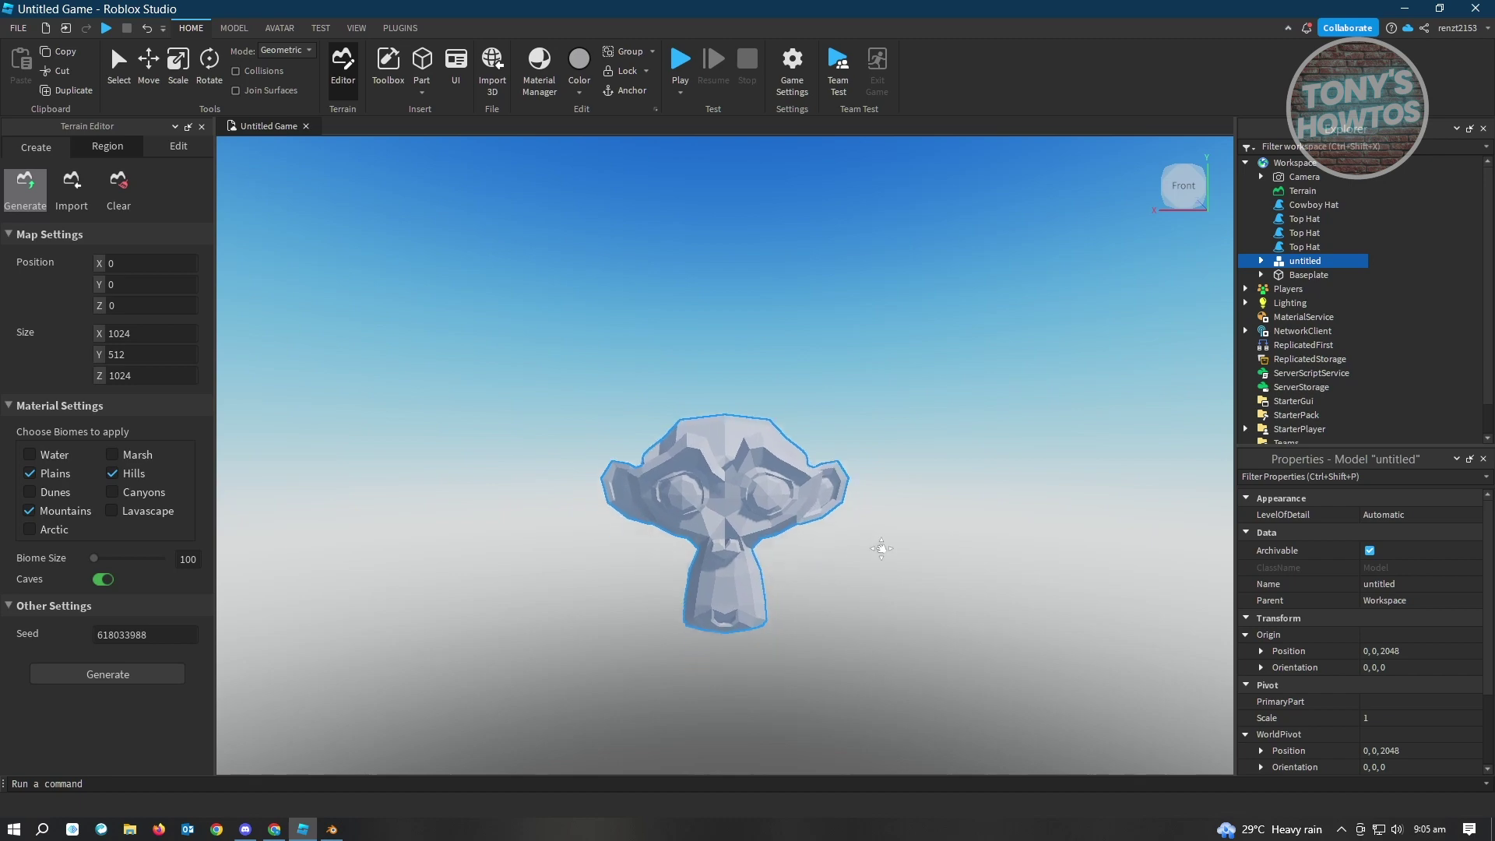
Step: Switch to Blender, deselect all of the monkey's geometry and return to Object Mode
key("alt+Tab")
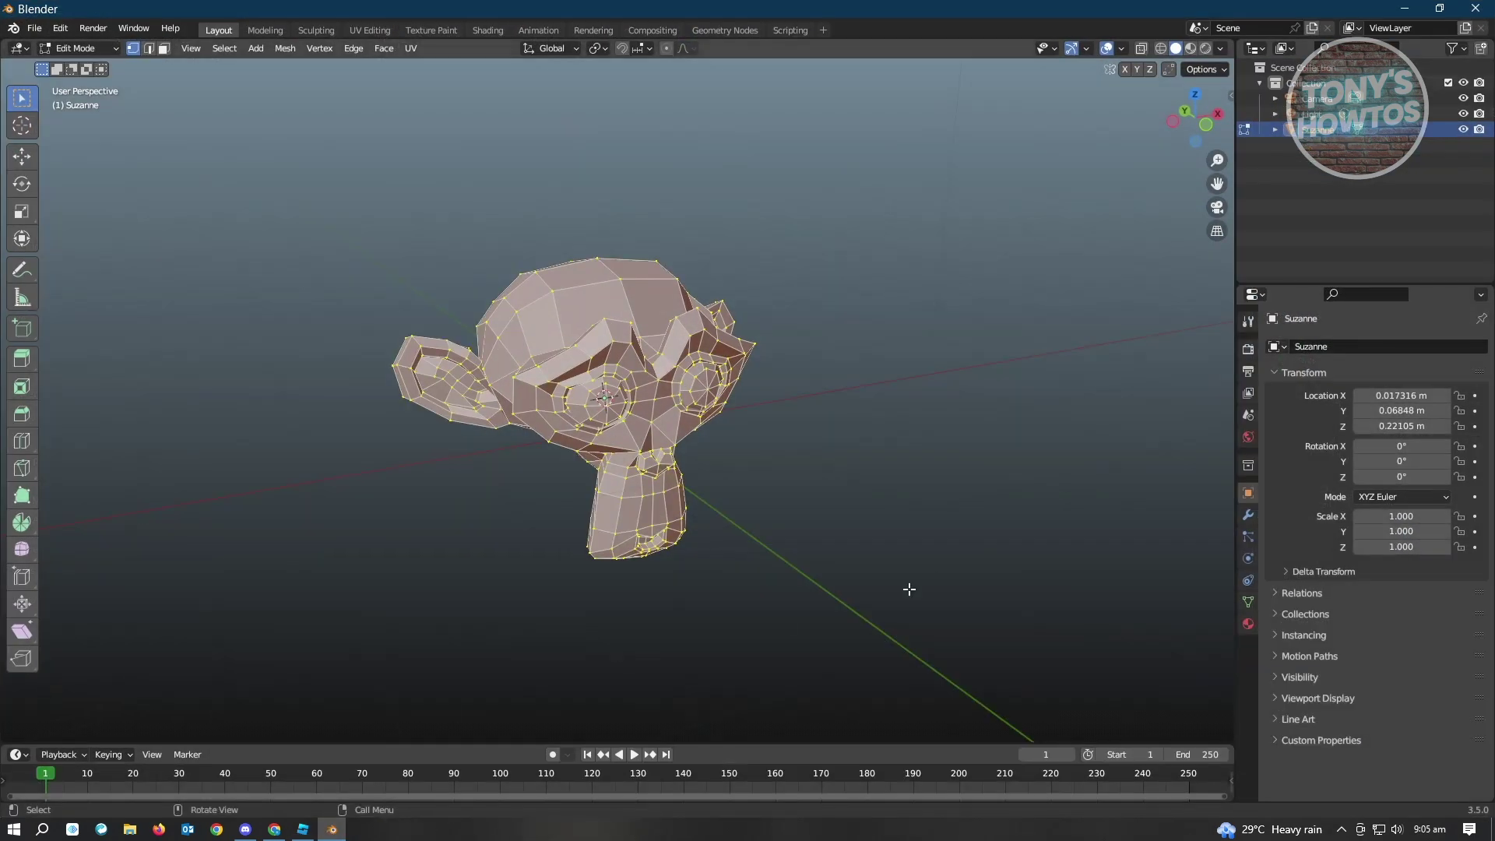
key("alt+a")
left_click(85, 49)
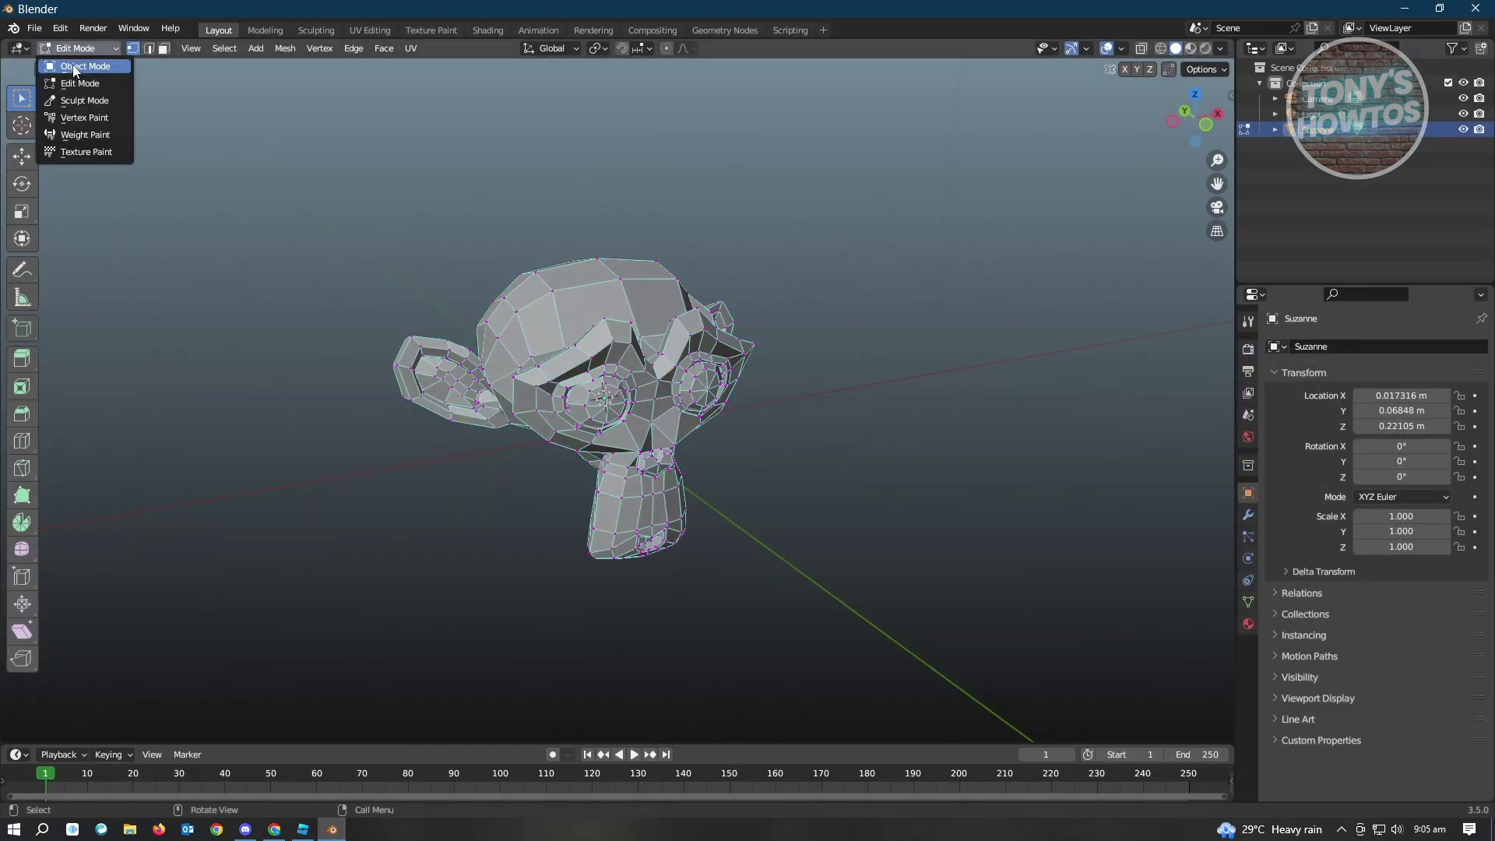
left_click(77, 65)
Step: Switch to Roblox Studio, open the Material Manager and preview the Limestone material
left_click(304, 829)
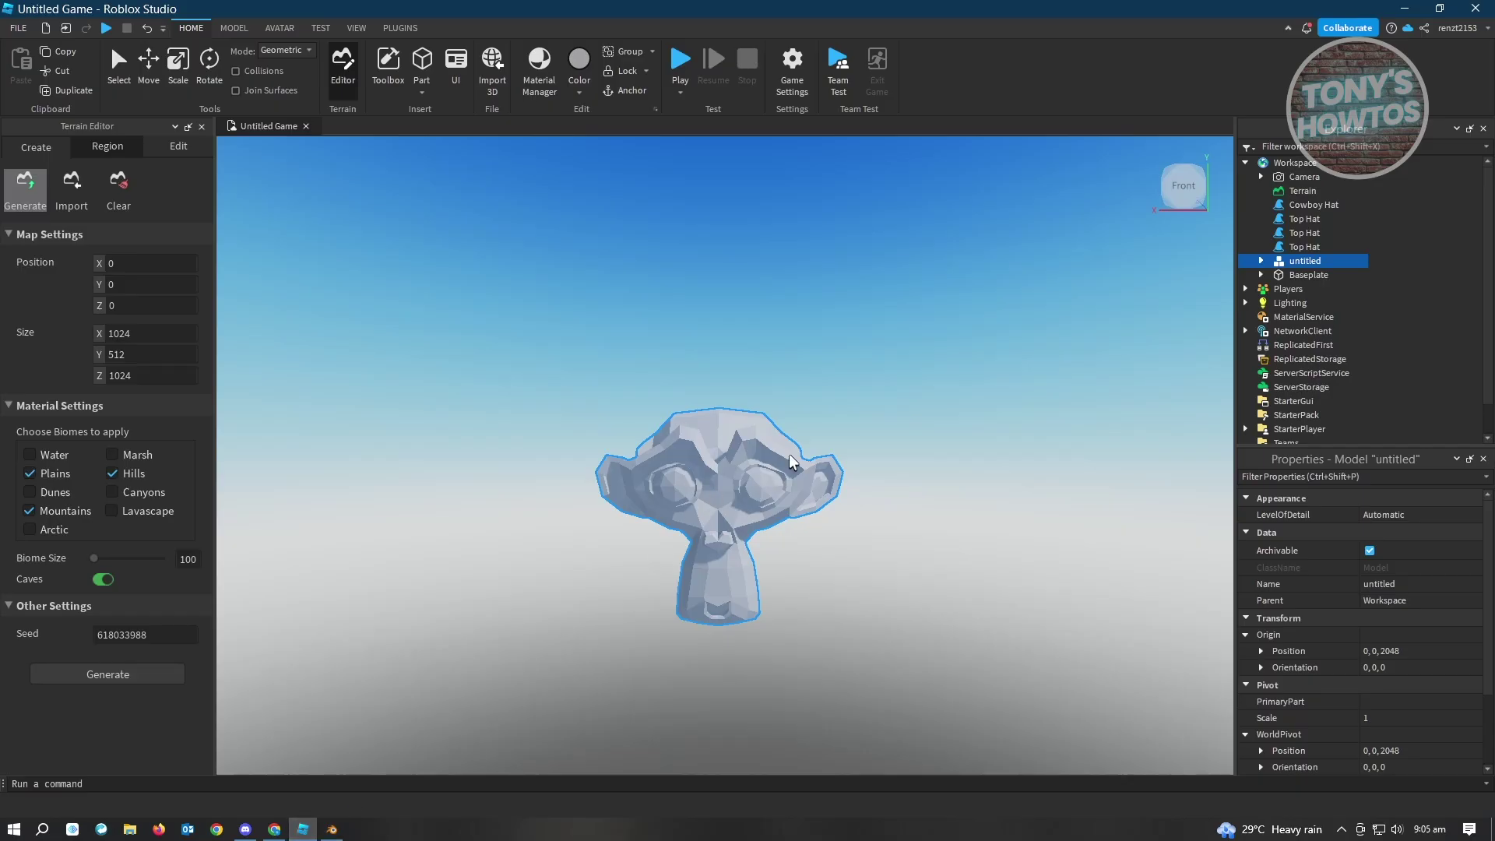
left_click(539, 68)
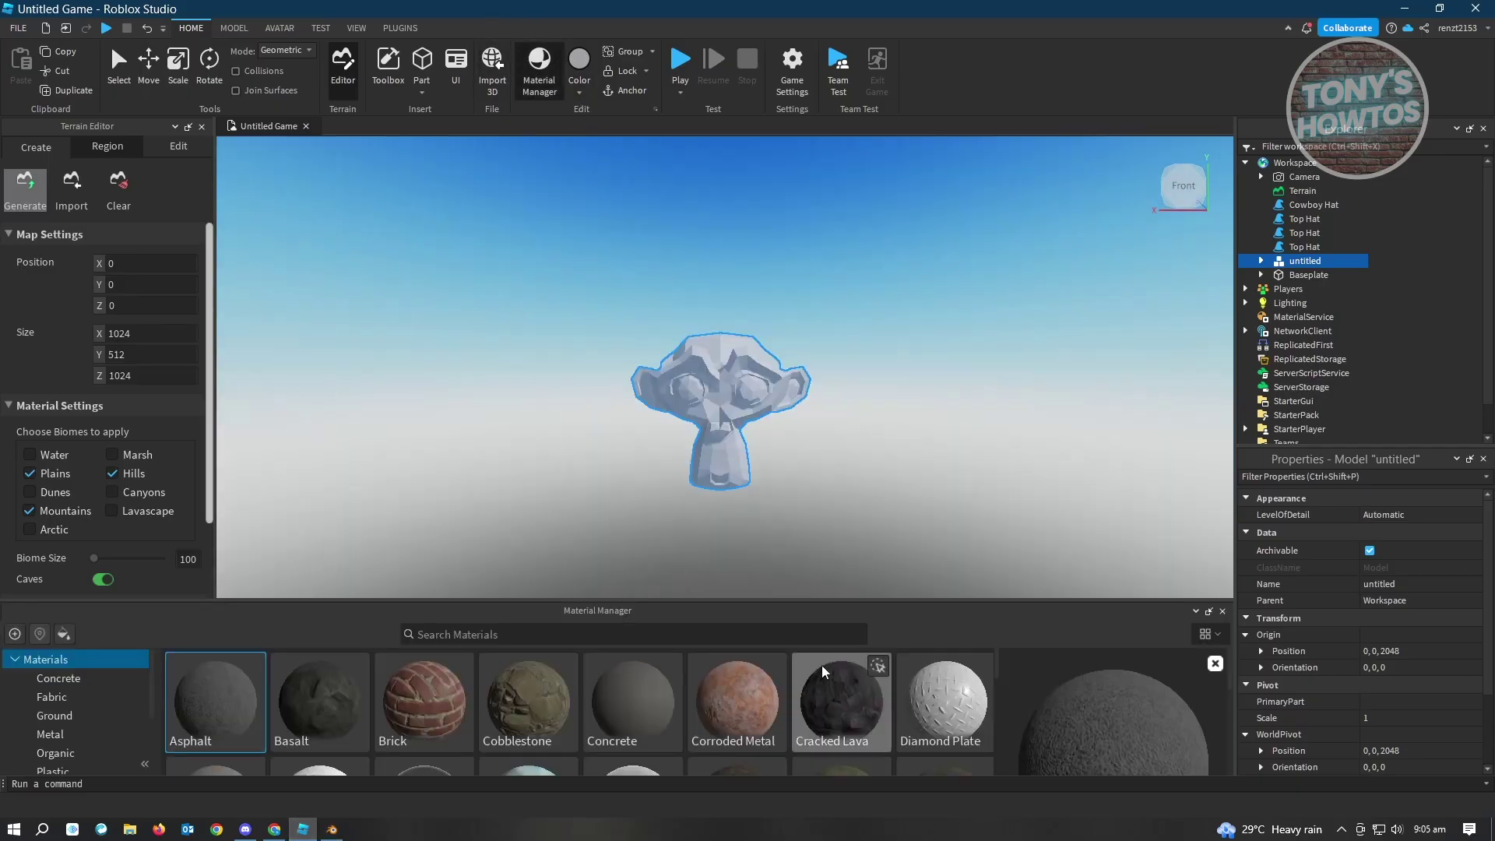
scroll(837, 712, "down", 4)
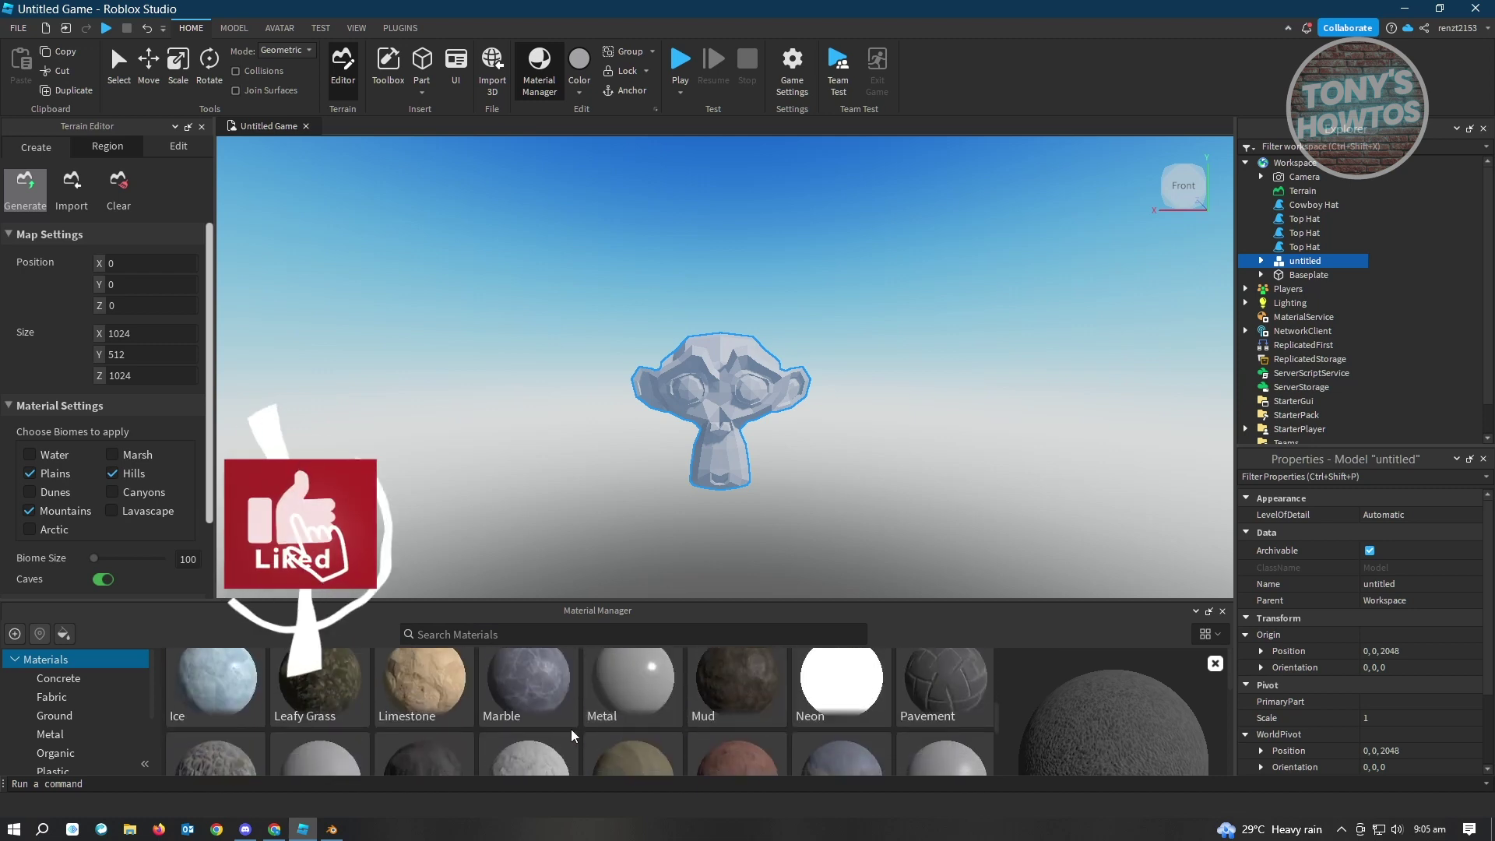
left_click(438, 706)
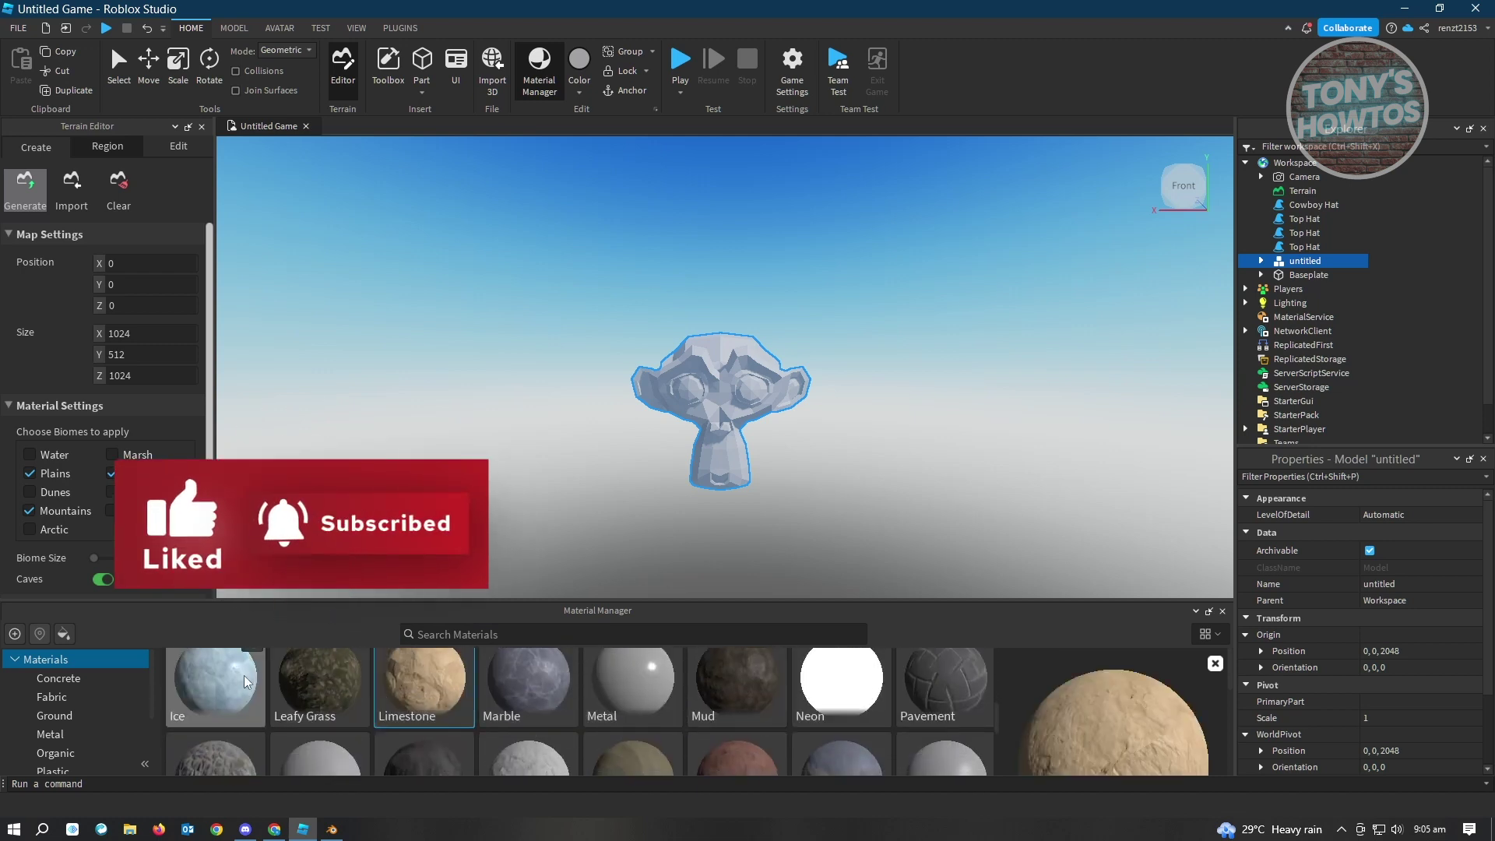
Step: Apply the Ice material to the selected untitled monkey model and inspect its surface up close
left_click(217, 685)
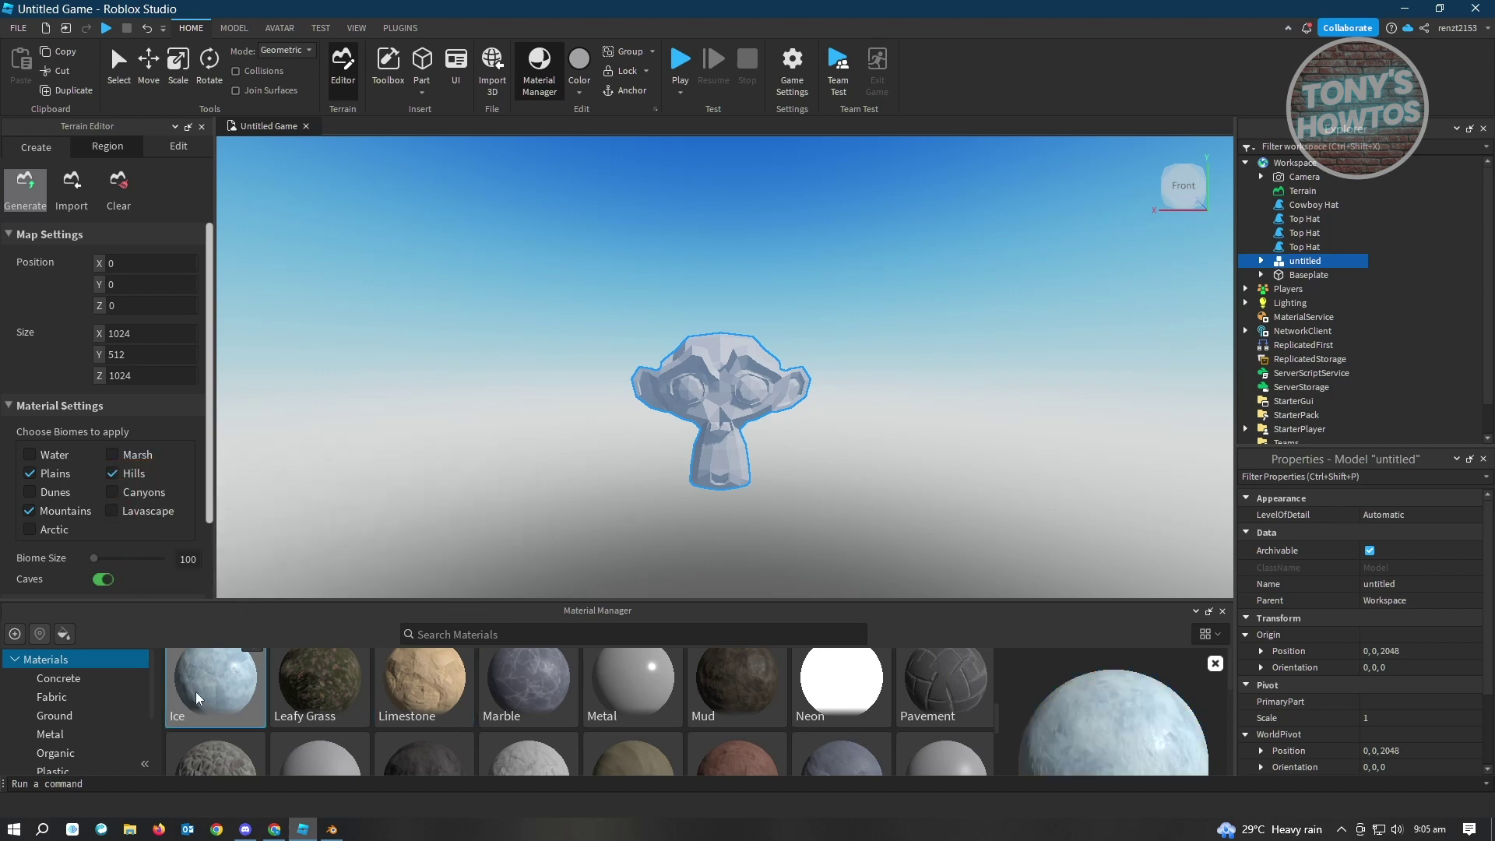
scroll(314, 718, "up", 1)
scroll(315, 718, "up", 2)
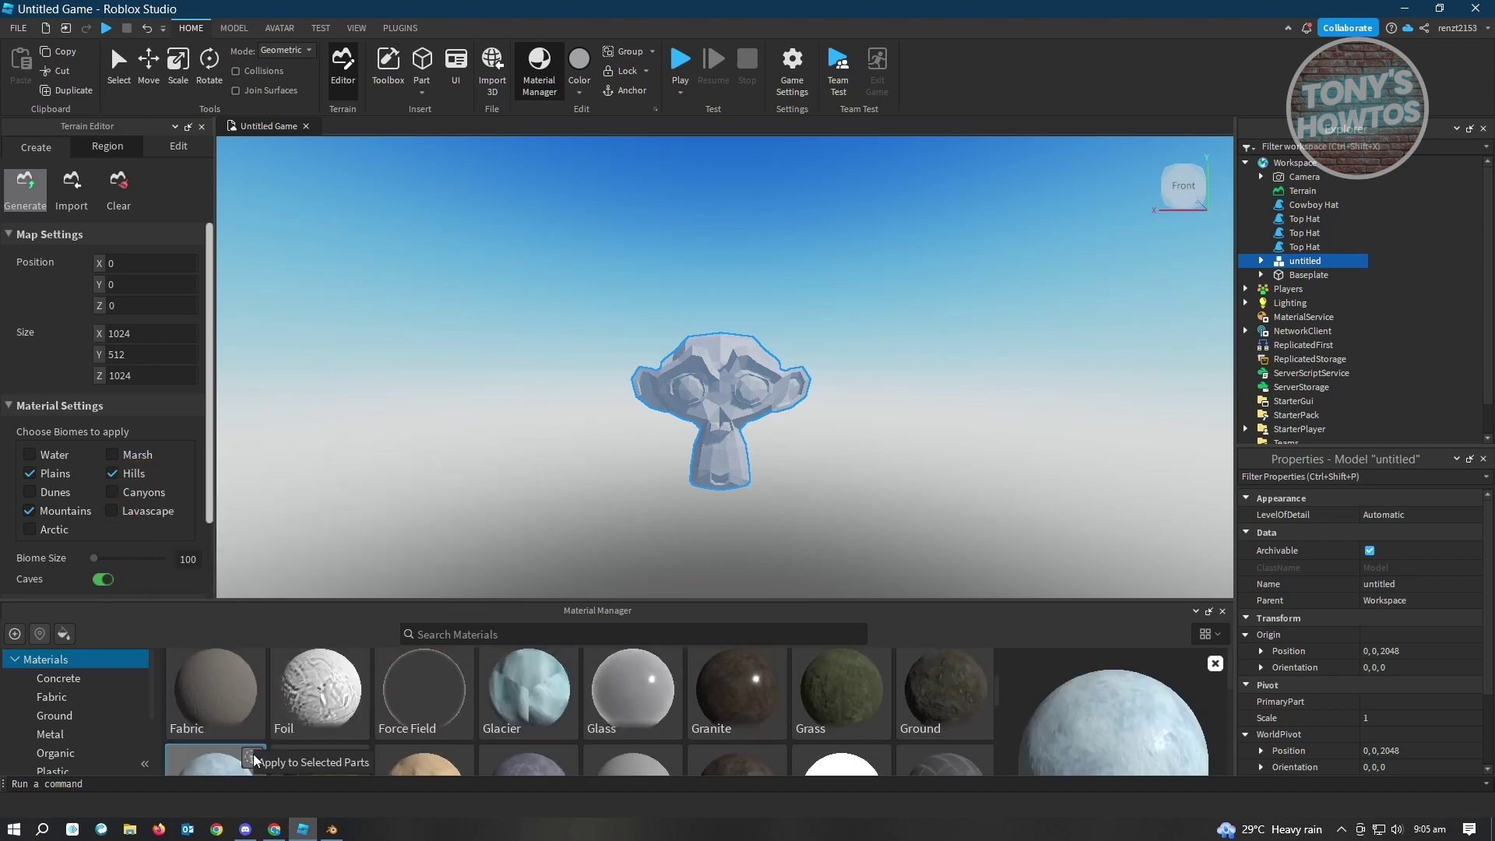
left_click(254, 759)
scroll(861, 510, "up", 3)
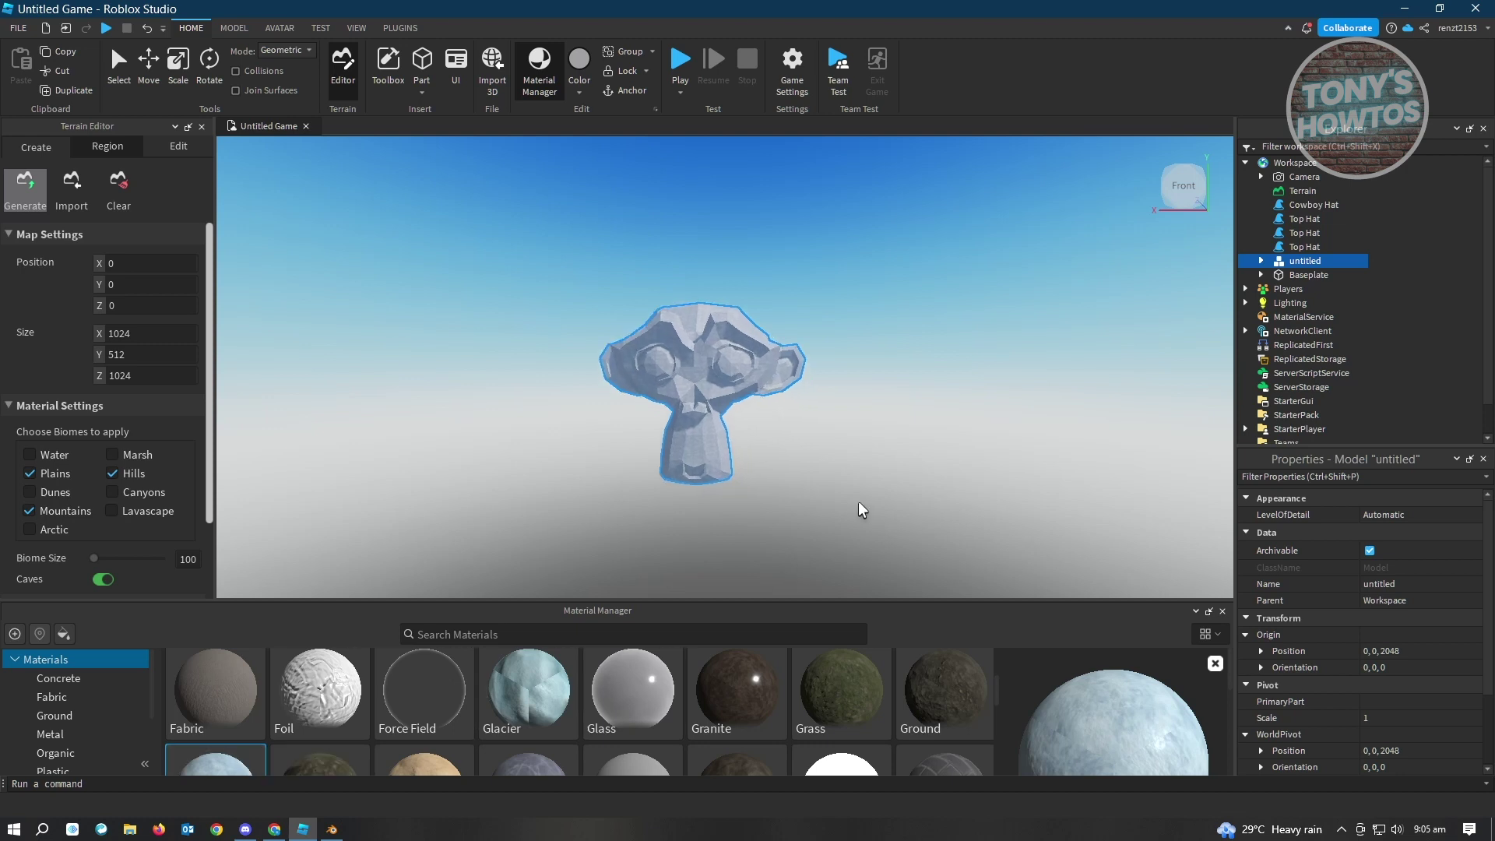
scroll(861, 511, "up", 1)
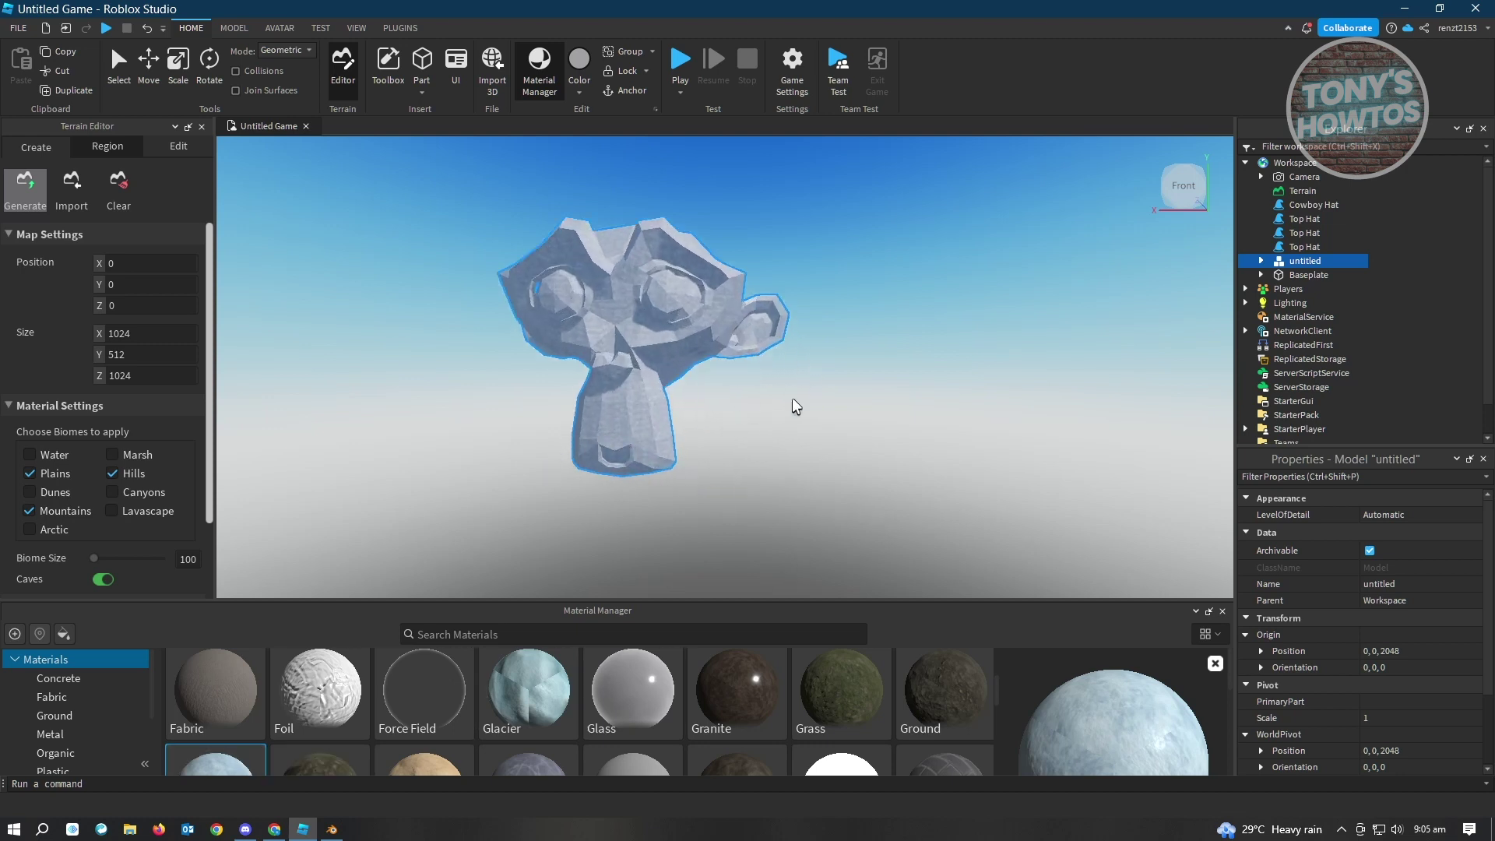
middle_click_drag(780, 531, 957, 528)
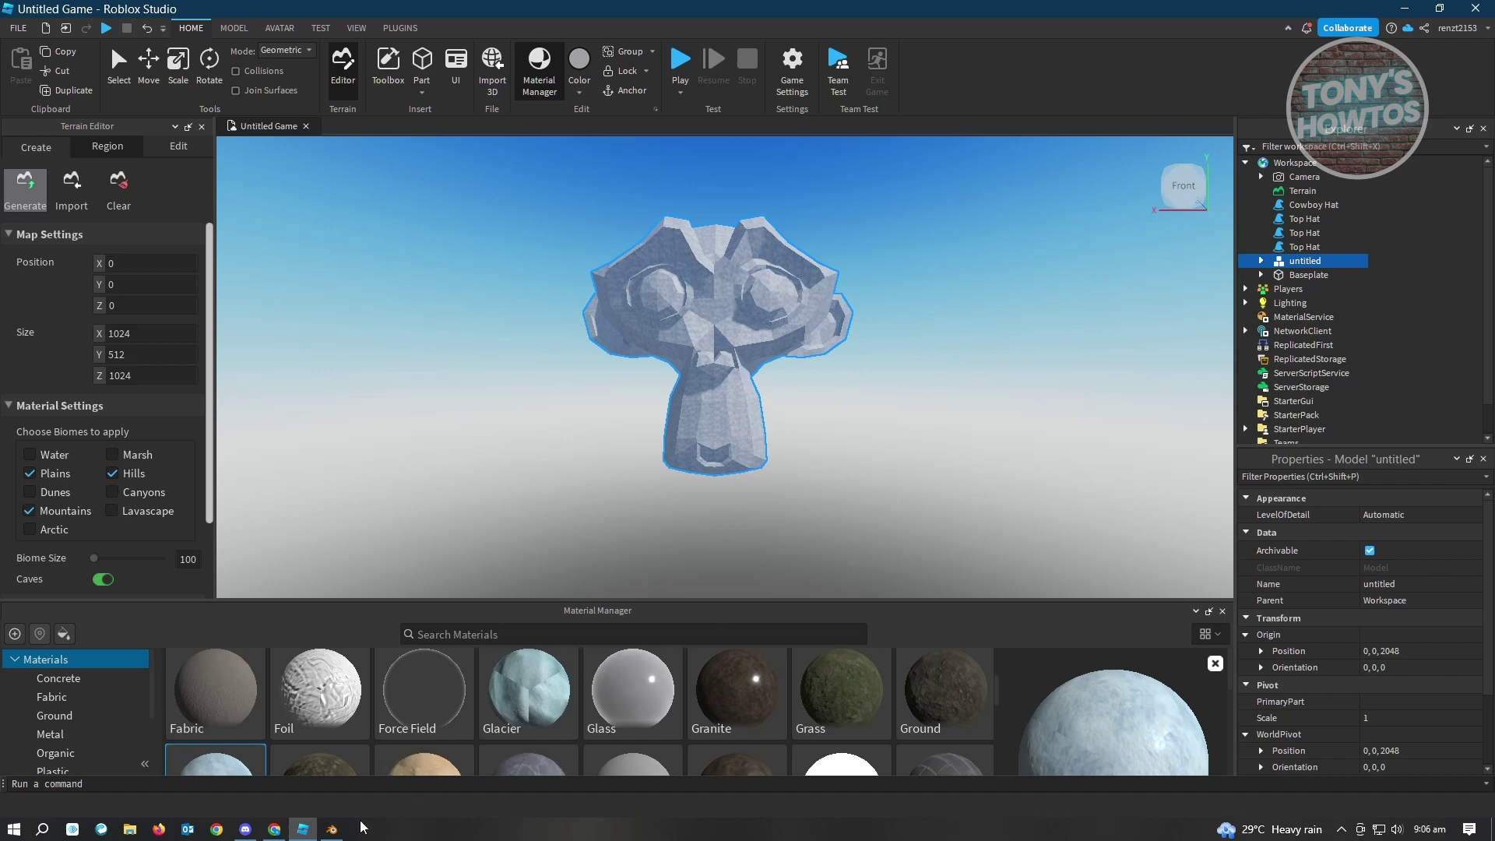
Step: Look at the original monkey model in Blender and return to Roblox Studio
left_click(339, 829)
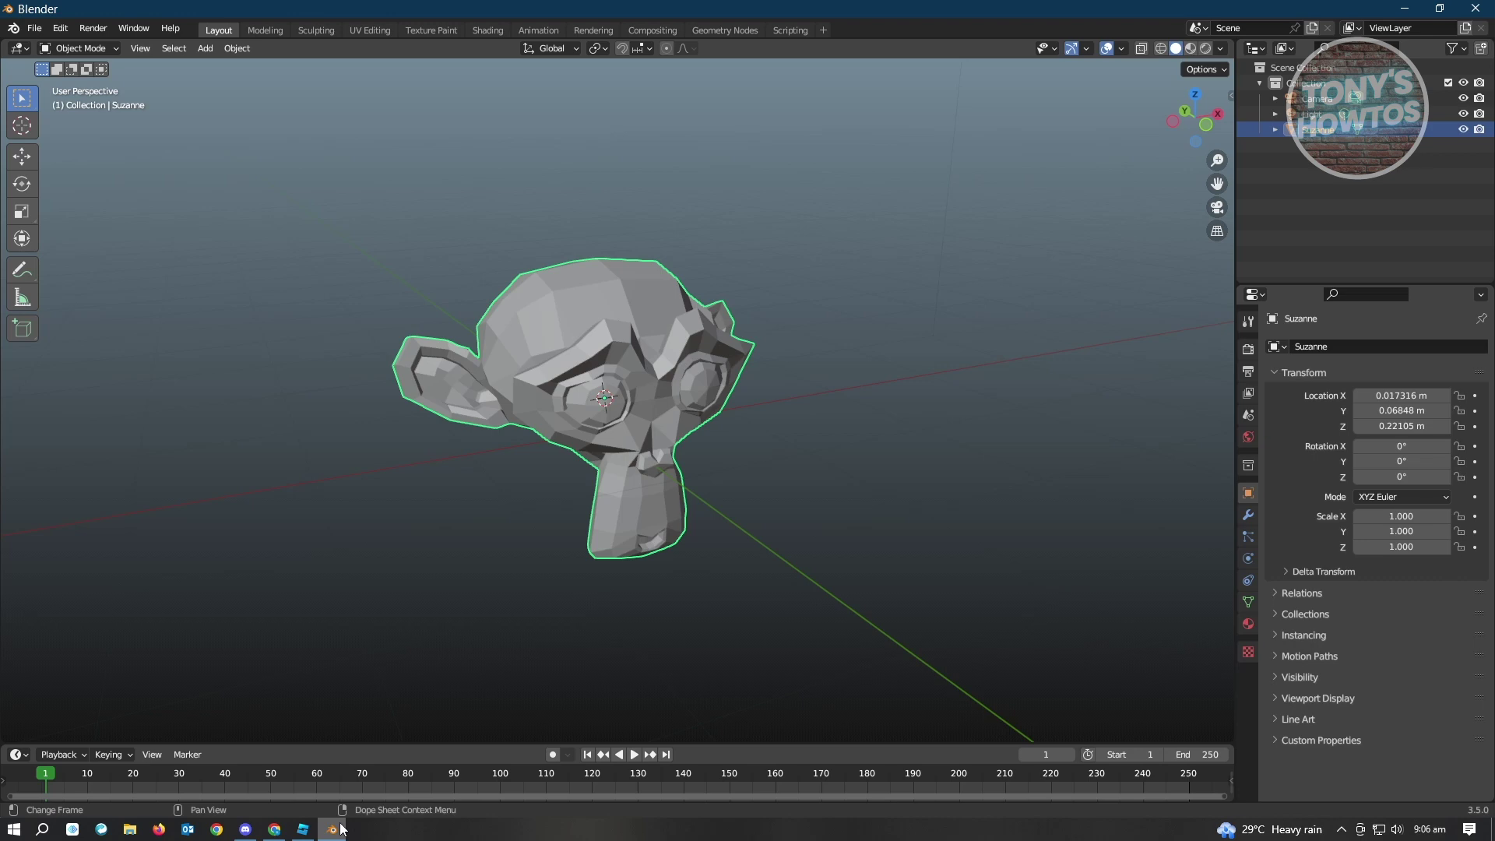
left_click(304, 830)
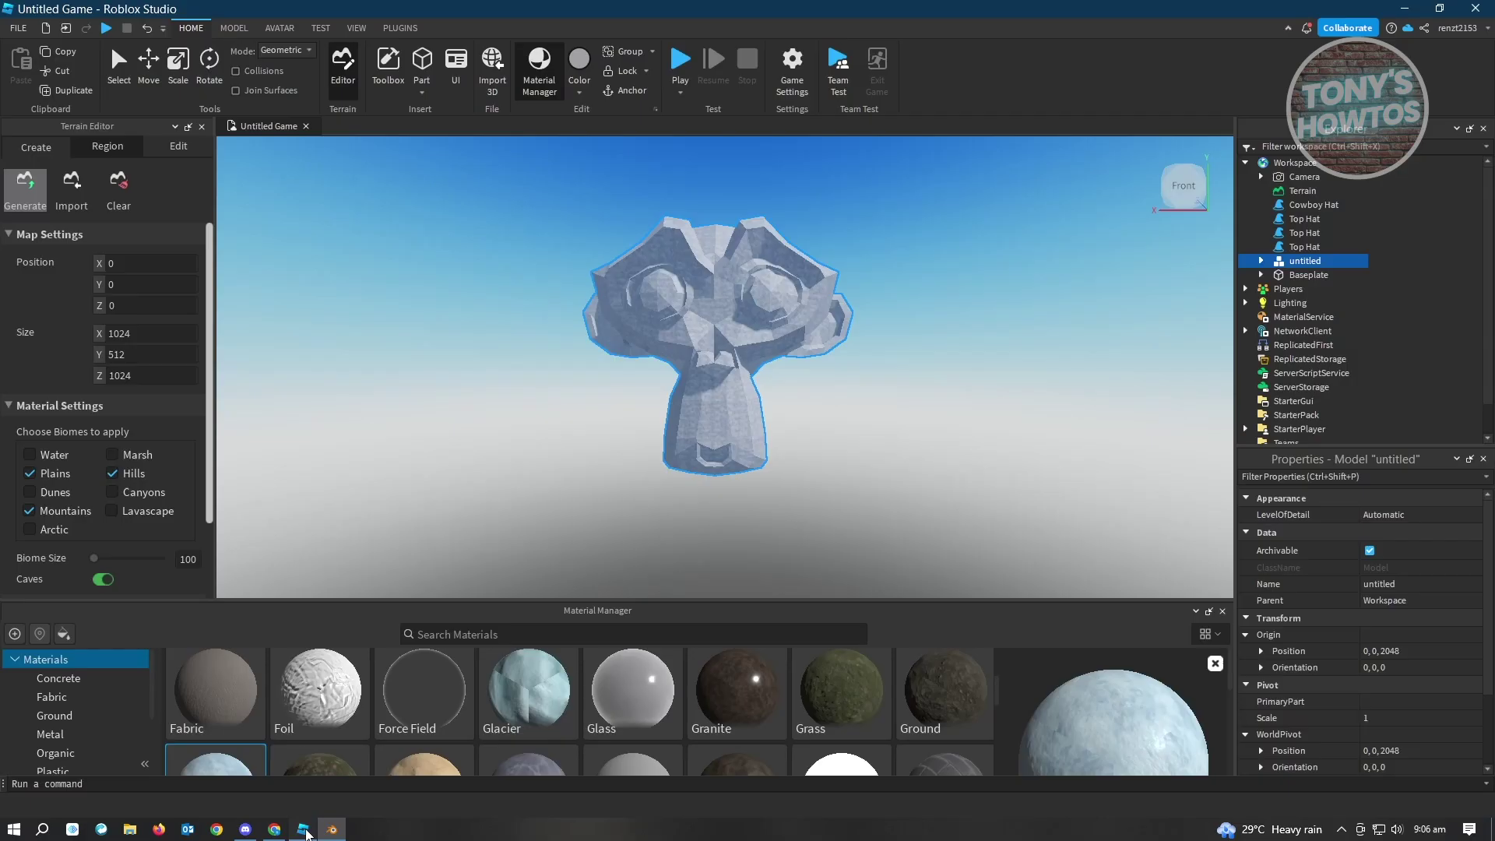